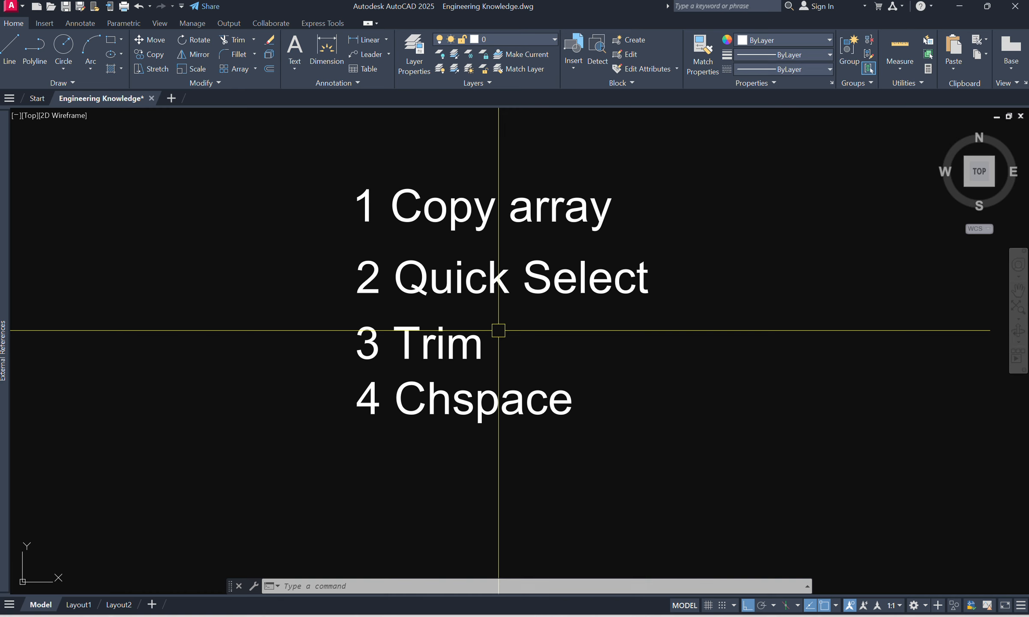
click(823, 508)
click(345, 183)
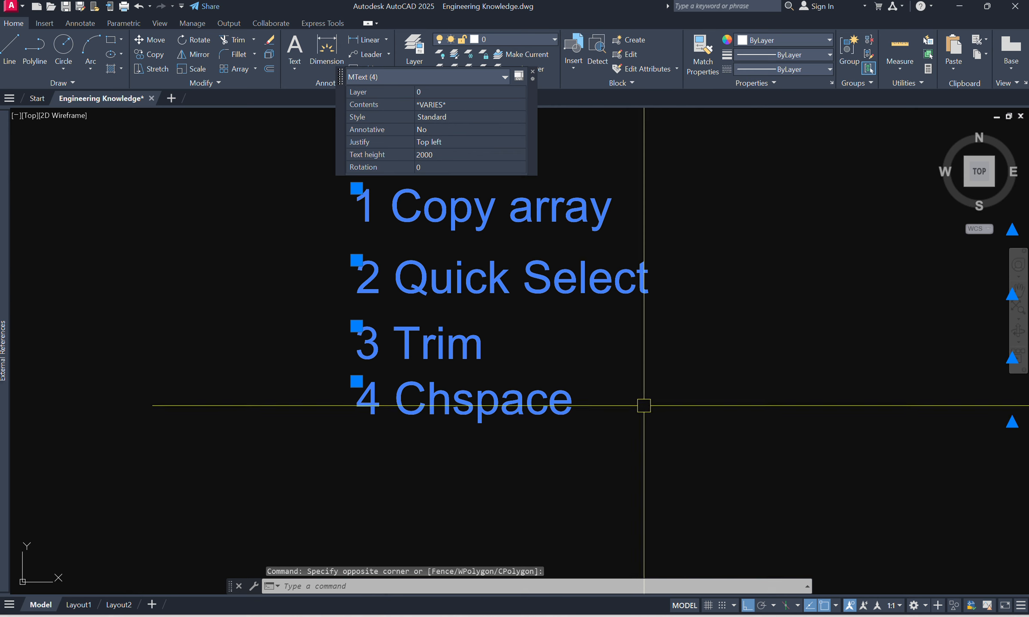
key(Escape)
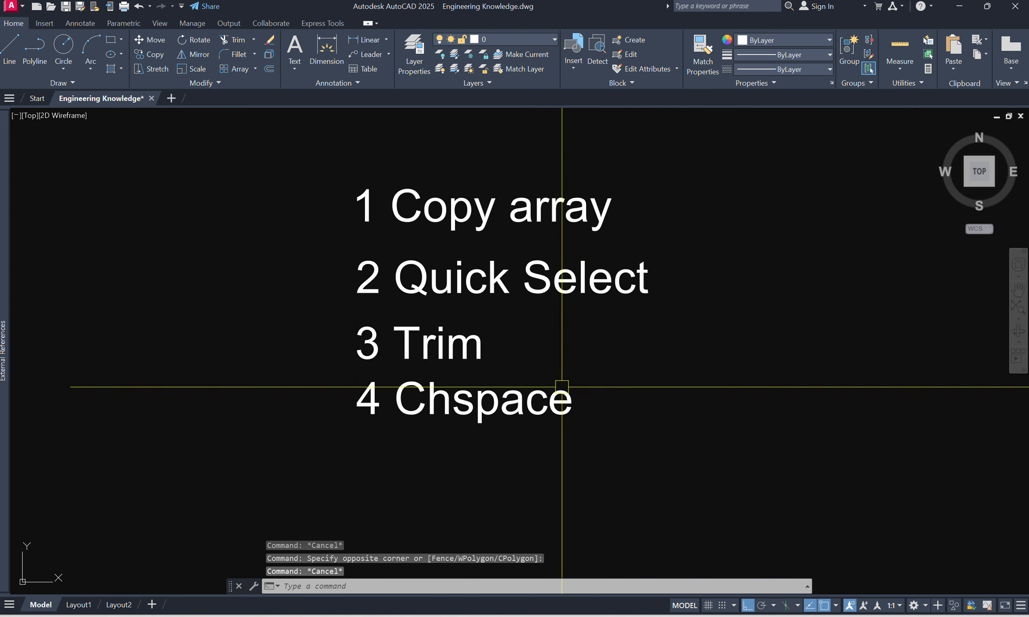
middle_drag(561, 387, 531, 356)
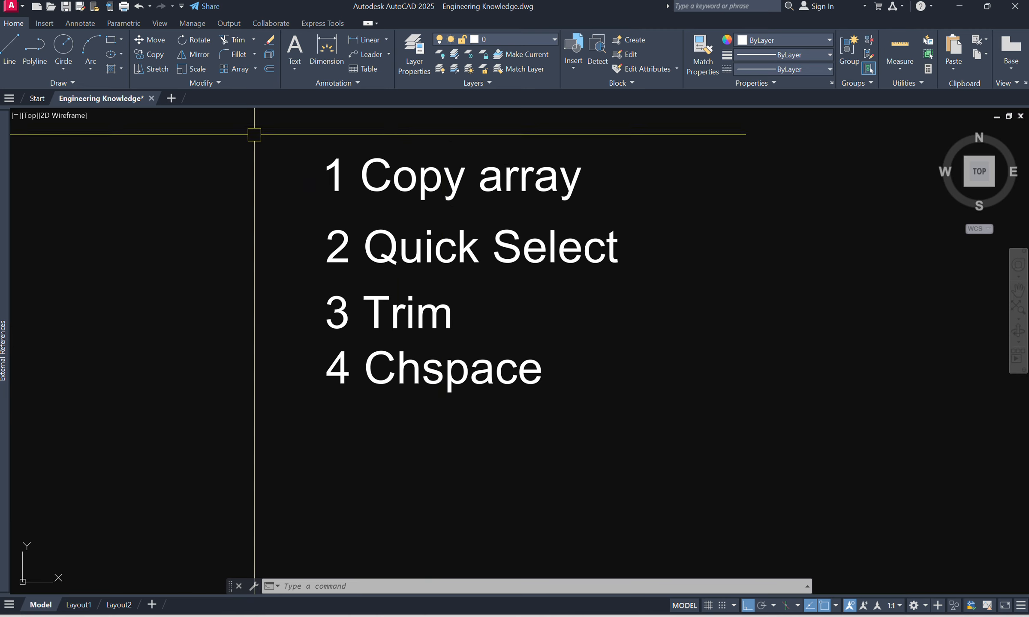
Turn Ortho off and move the hexagon up and closer to the "1 Copy array" label
scroll(385, 285, down, 10)
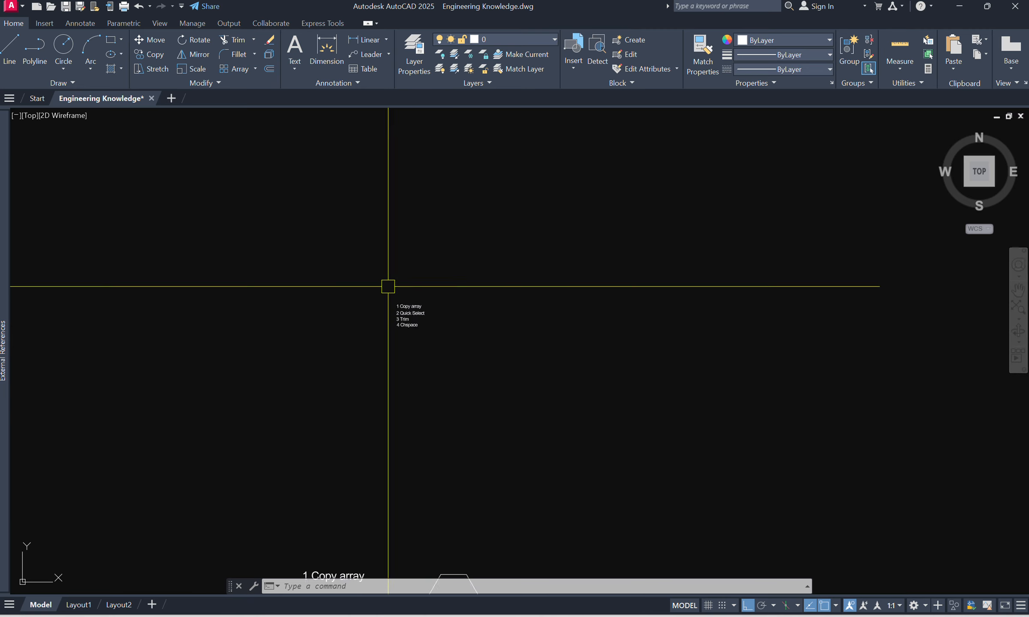
scroll(424, 512, up, 6)
scroll(352, 429, up, 2)
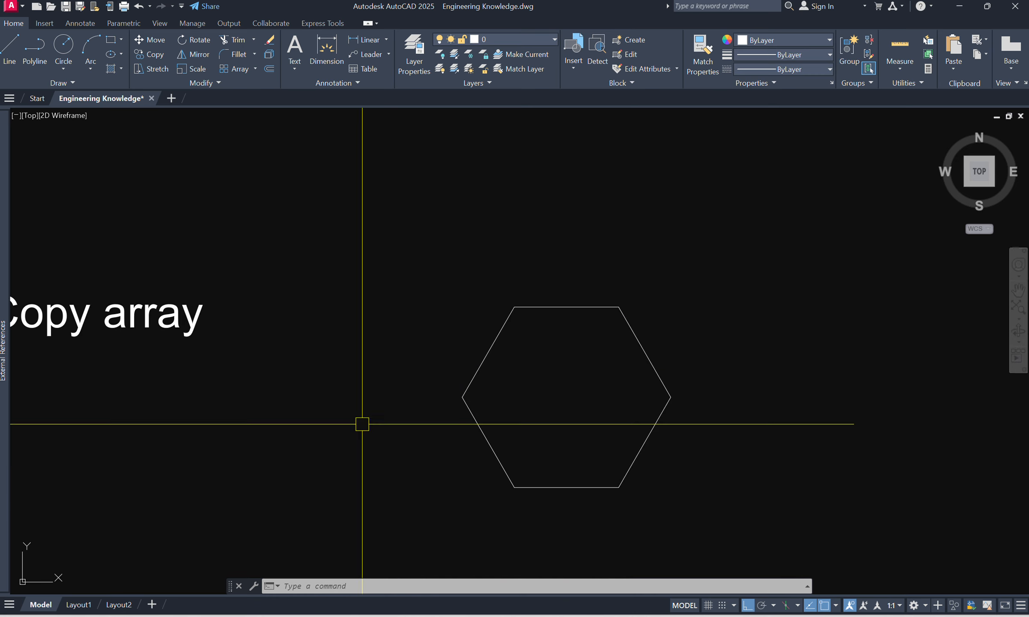
mouse_move(402, 437)
middle_down()
mouse_move(440, 399)
mouse_move(393, 396)
middle_up()
key(Escape)
key(Escape)
scroll(398, 379, down, 2)
text(m)
key(Return)
click(551, 466)
click(476, 381)
key(Return)
click(639, 361)
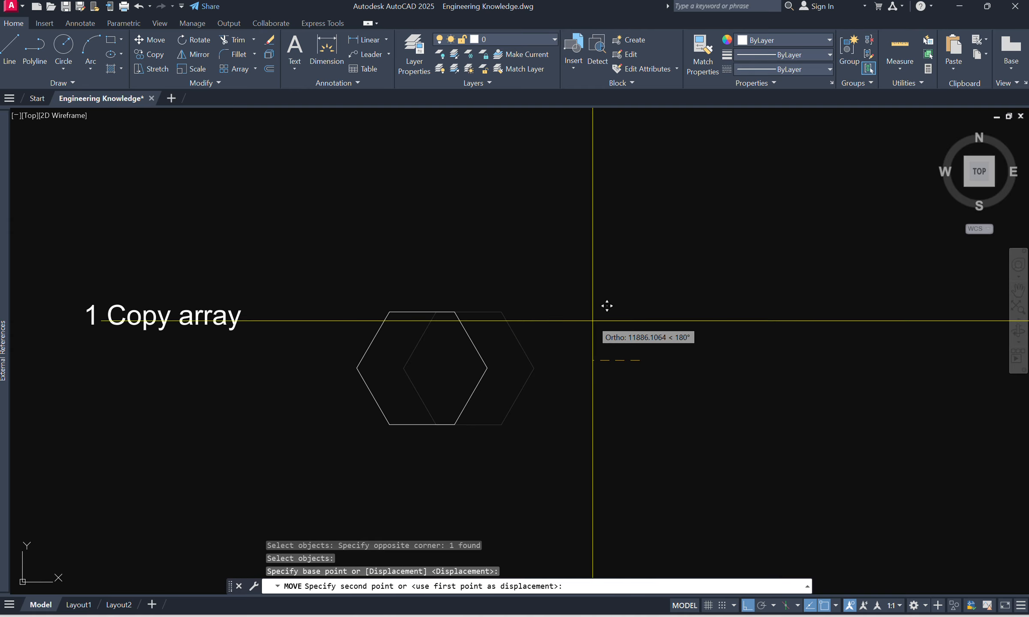
key(F8)
key(Escape)
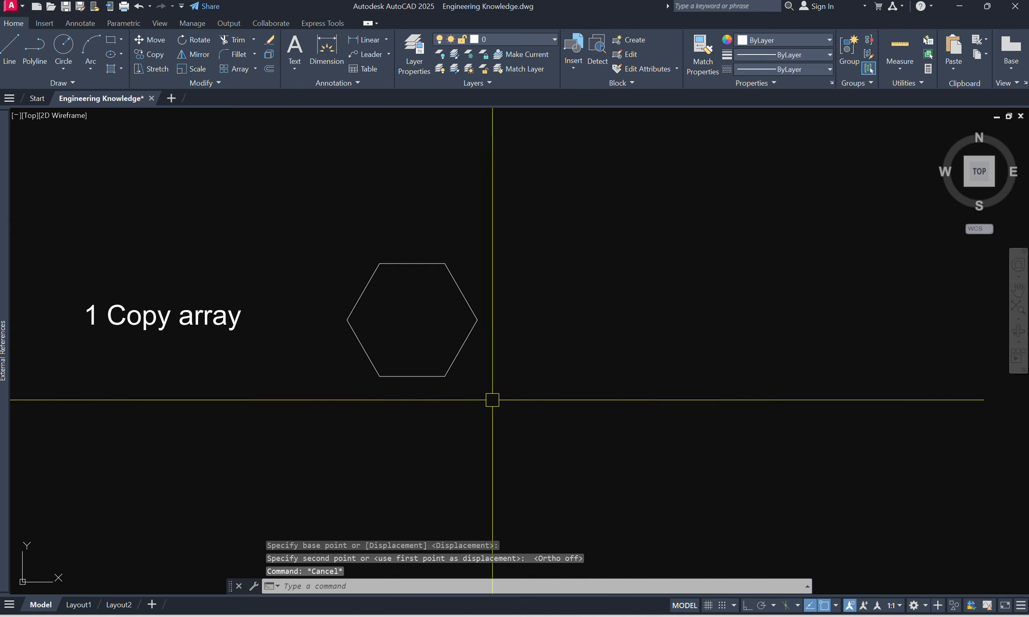
Try a single copy of the hexagon, using its left vertex as base point and its right vertex as destination
text(c)
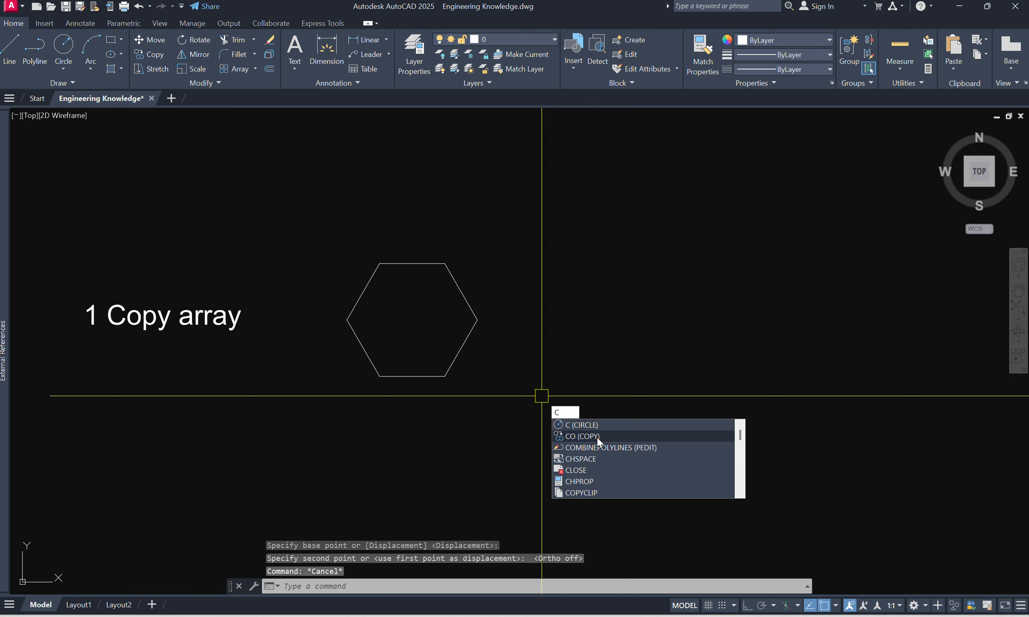
key(Escape)
text(c)
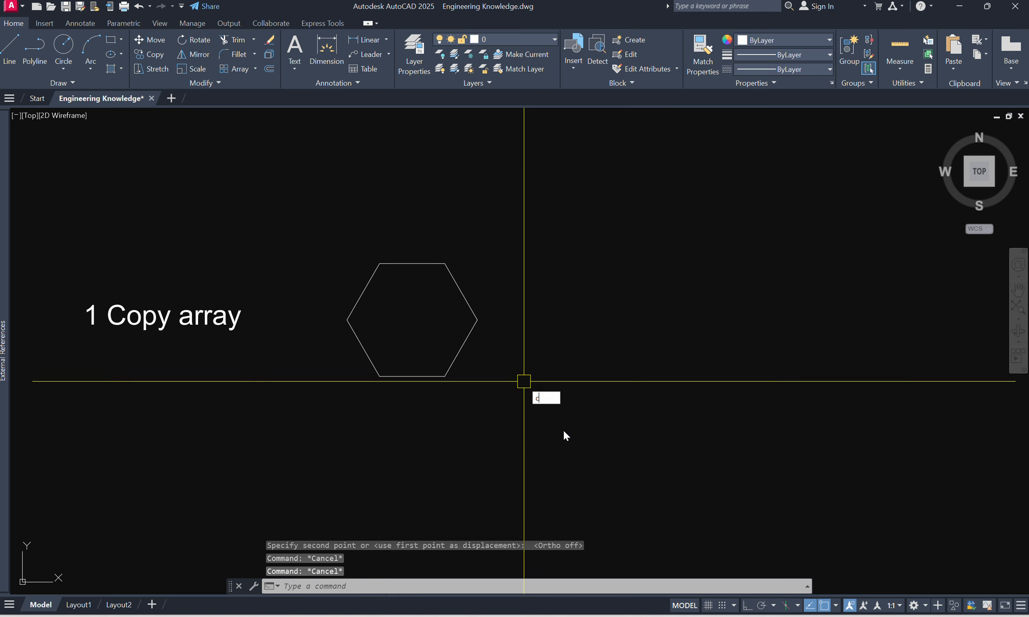
click(564, 435)
click(546, 452)
click(379, 283)
key(Return)
click(347, 320)
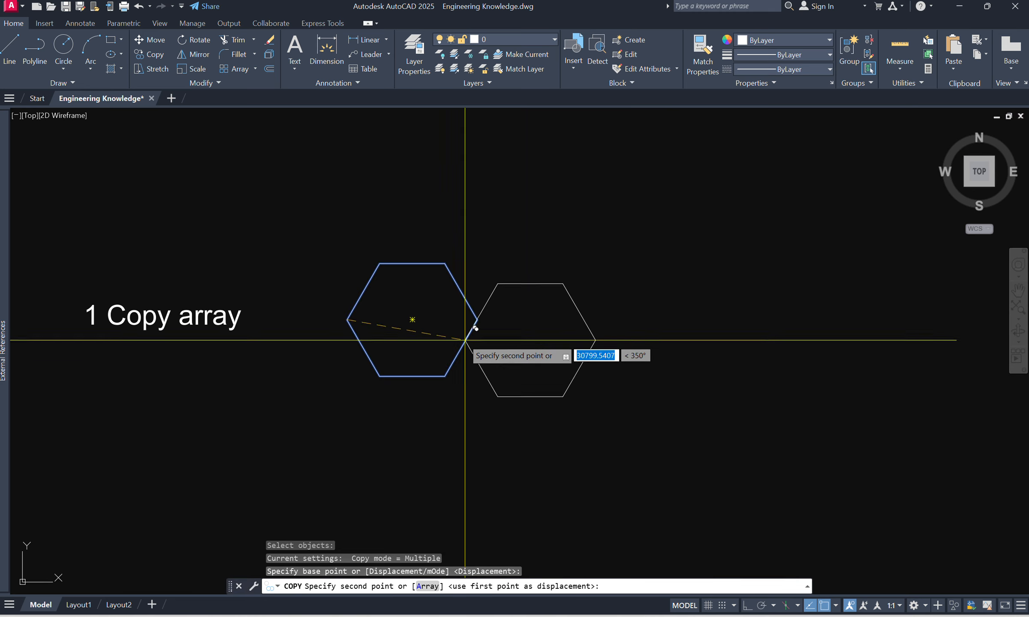
click(477, 320)
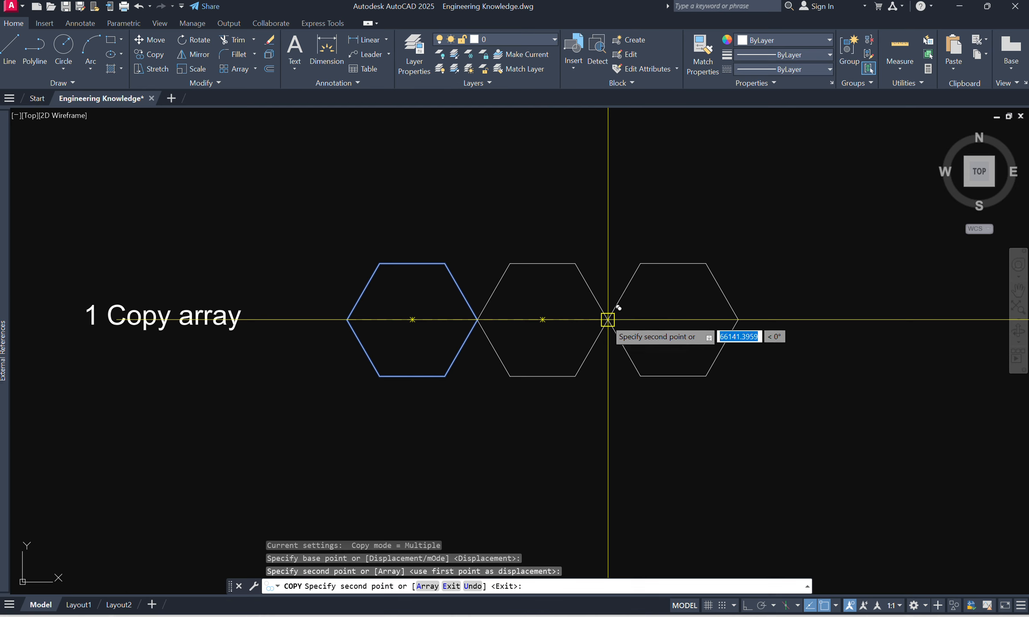
key(Escape)
key(ctrl+z)
Copy the hexagon with the Array option as 10 items in a row, spaced from its left vertex to its right vertex
text(c)
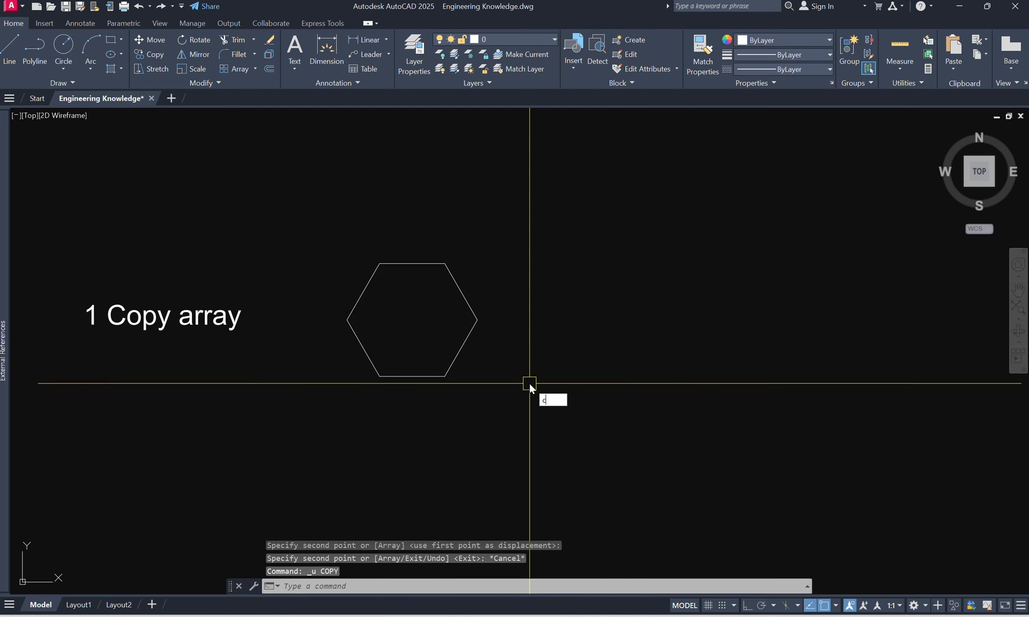
key(Down)
key(Return)
click(538, 390)
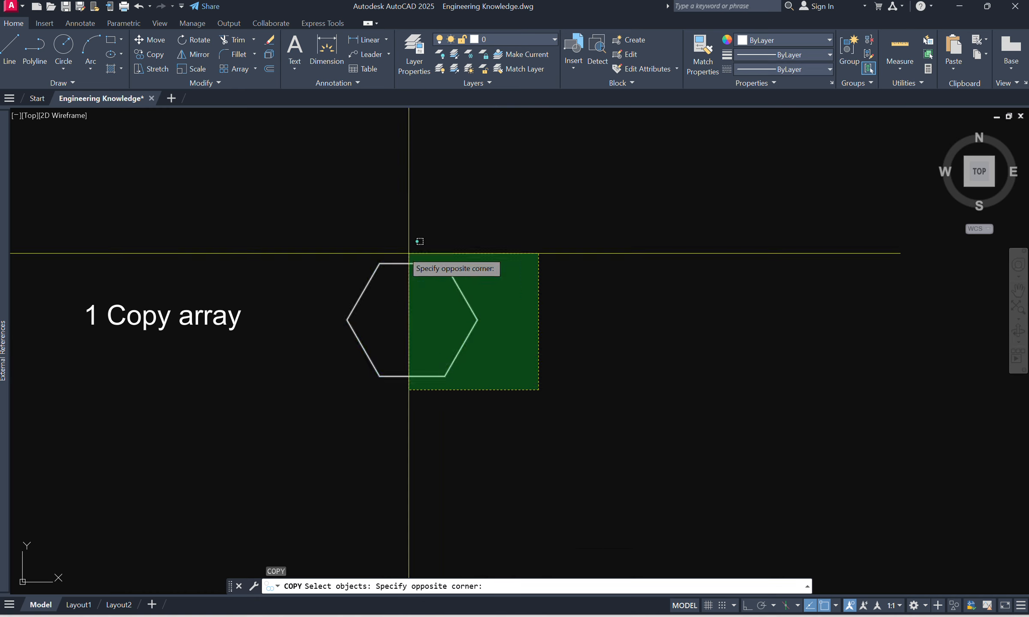
click(409, 253)
key(Return)
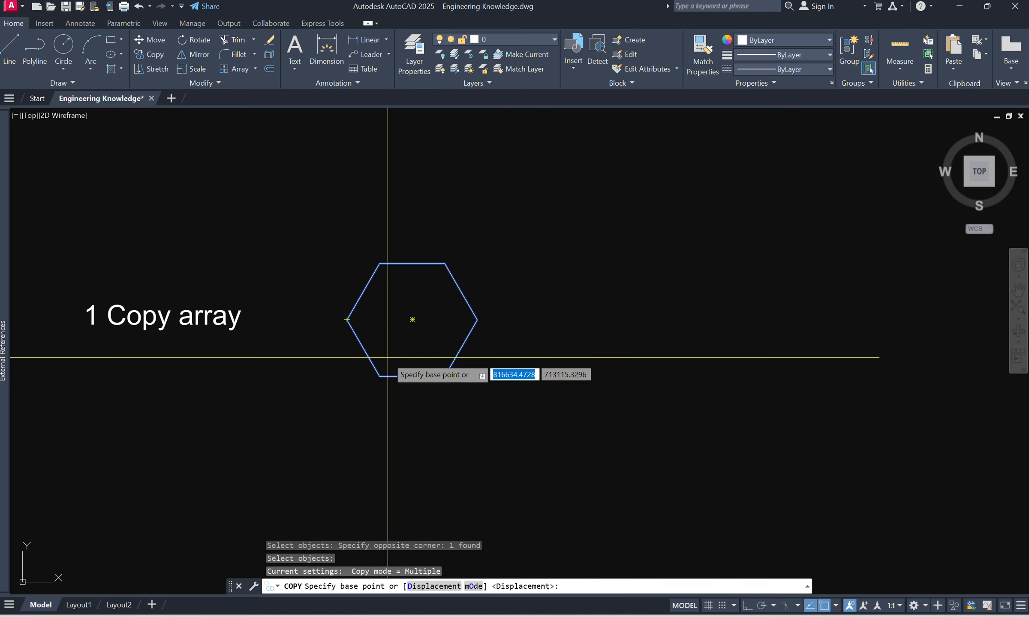
click(347, 319)
click(347, 320)
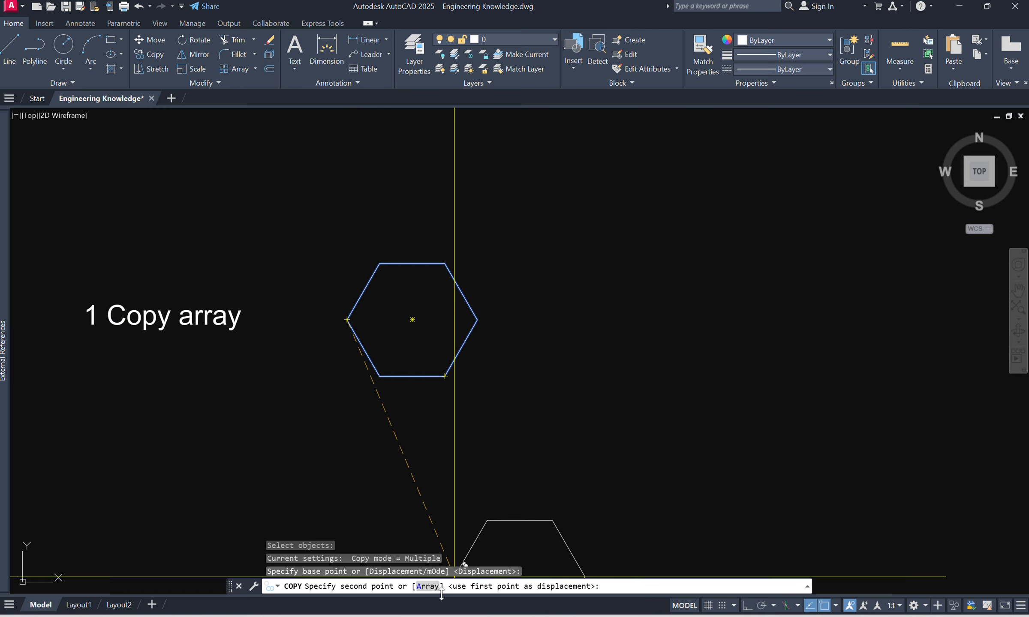
click(422, 586)
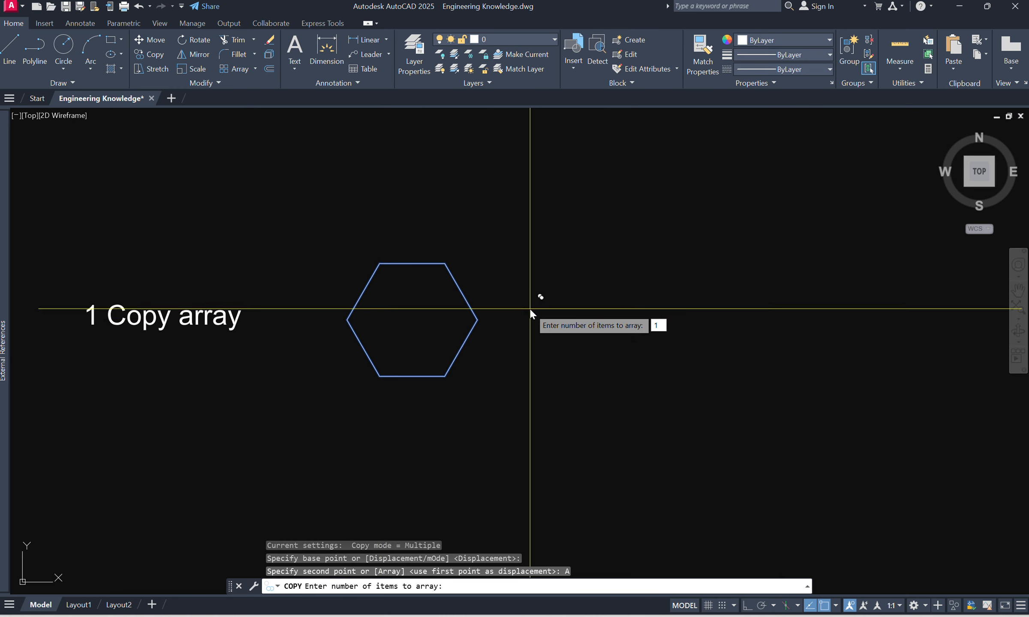
text(10)
key(Return)
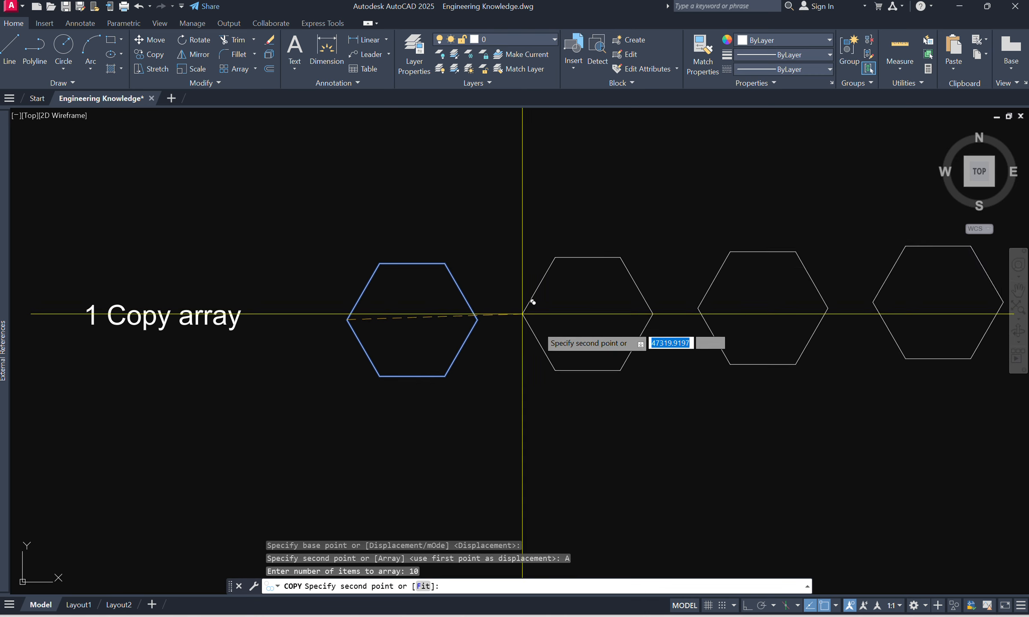
click(477, 320)
key(Escape)
Select all circles beside the "2 Quick Select" label and filter them with Quick Select to those whose Color equals Green
scroll(320, 381, down, 8)
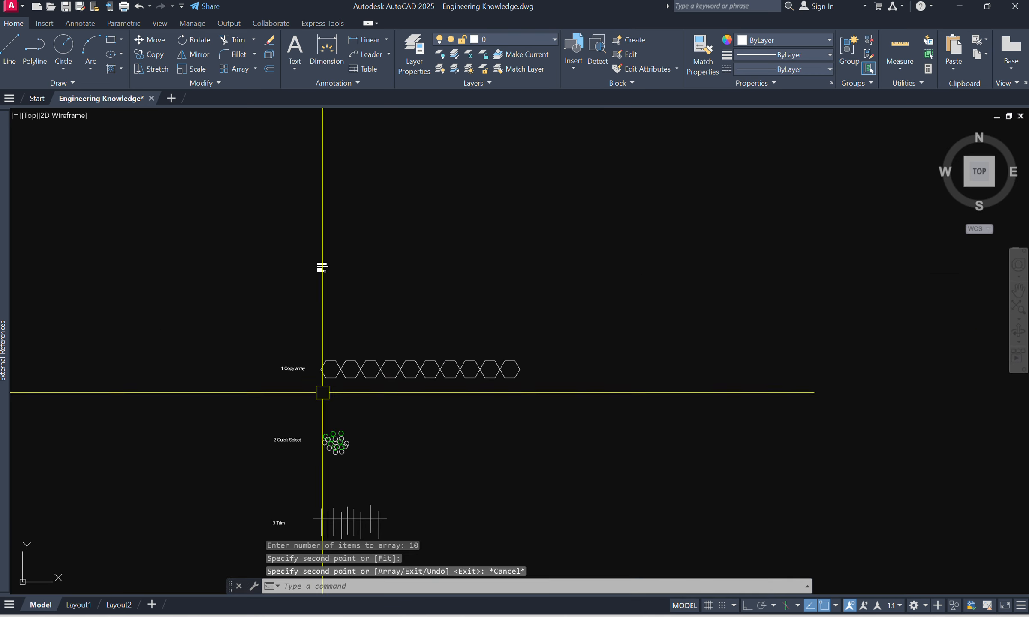
scroll(506, 377, up, 4)
middle_drag(531, 417, 621, 386)
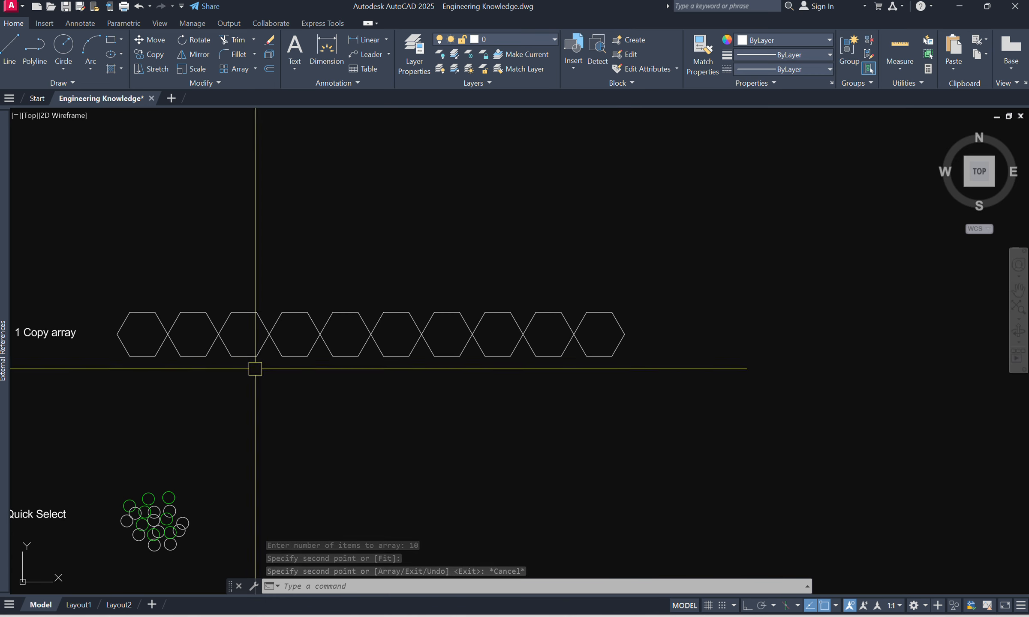
scroll(163, 423, down, 2)
scroll(162, 422, up, 4)
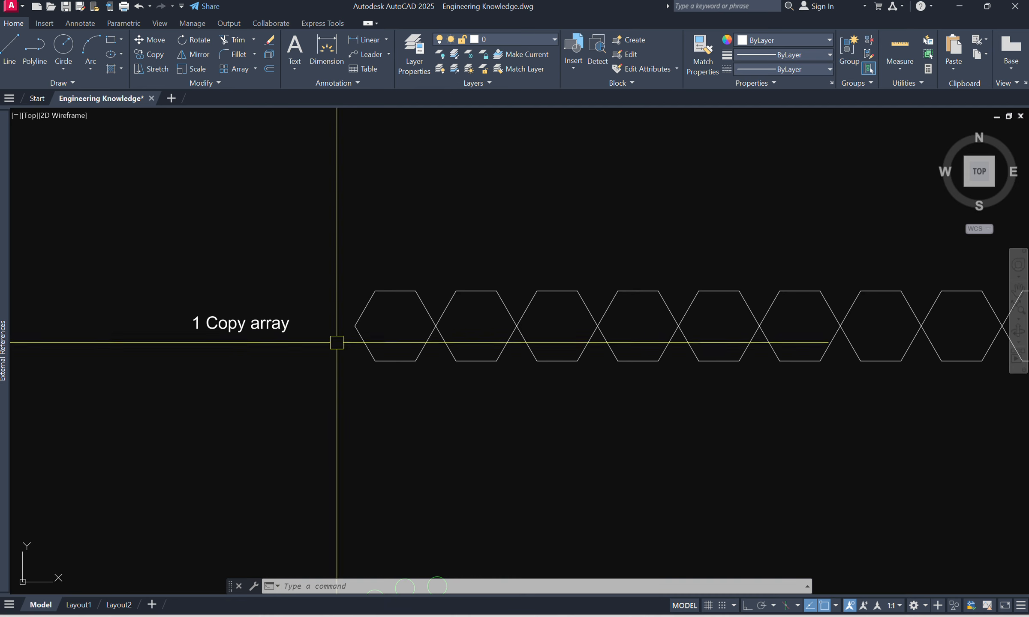
scroll(387, 395, down, 2)
middle_drag(613, 419, 554, 221)
scroll(281, 372, up, 4)
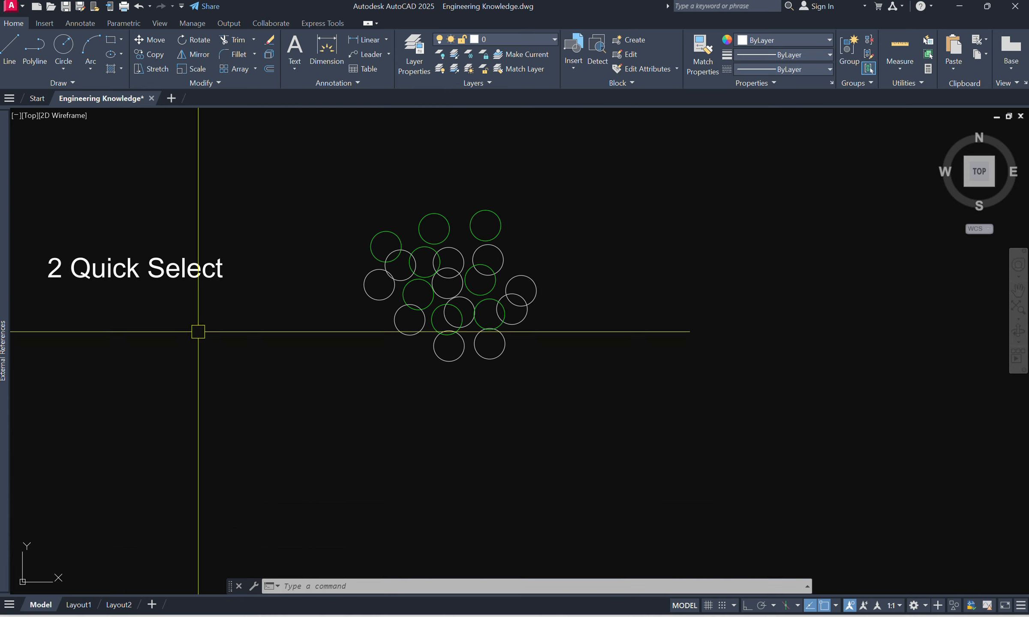
middle_drag(204, 327, 271, 375)
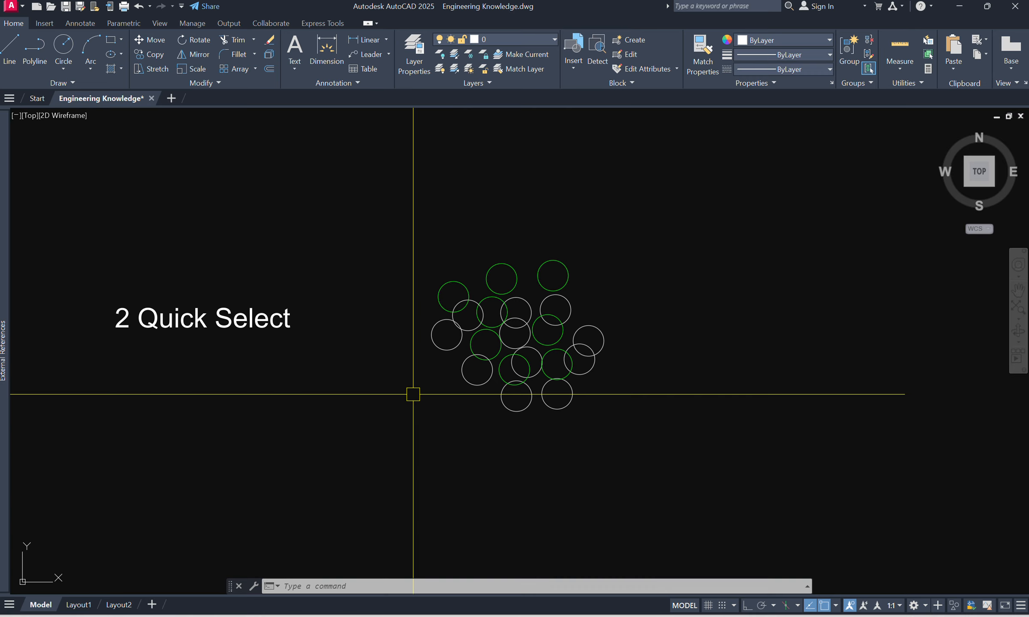
scroll(519, 346, up, 2)
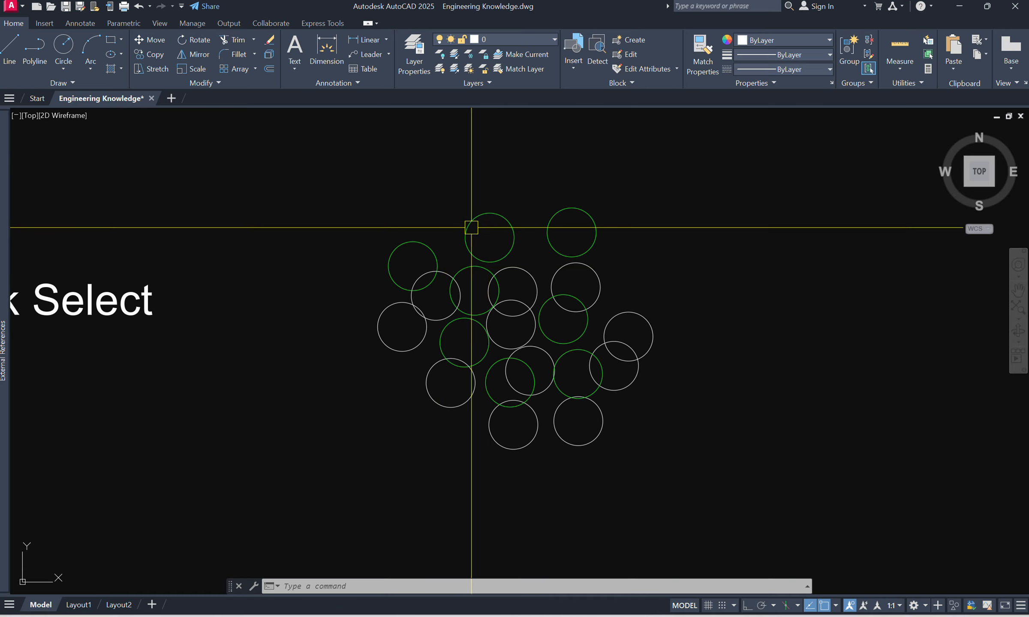
drag(281, 140, 668, 426)
right_click(640, 214)
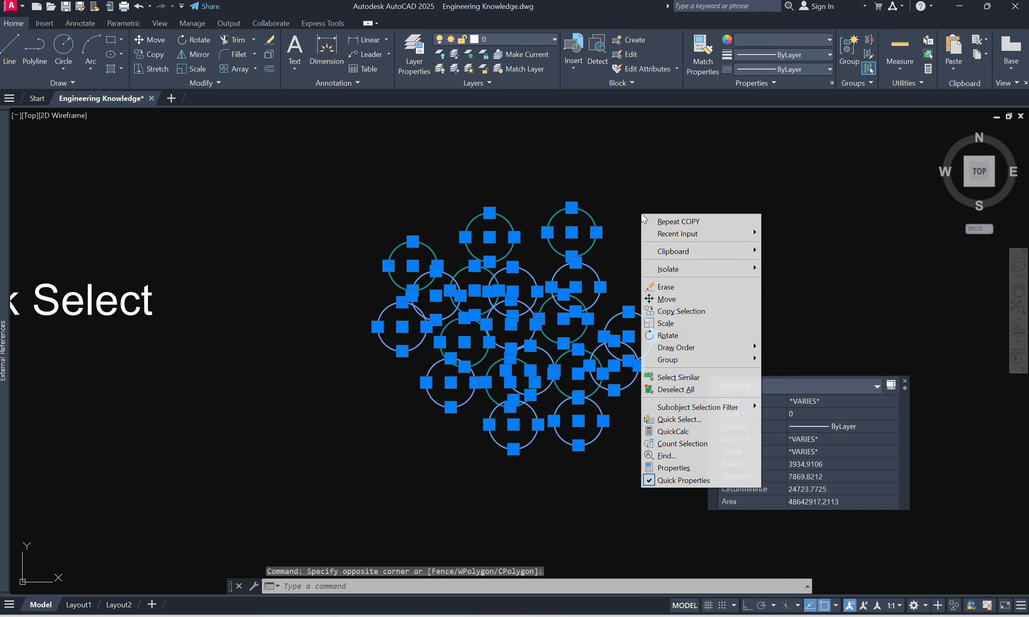
click(694, 420)
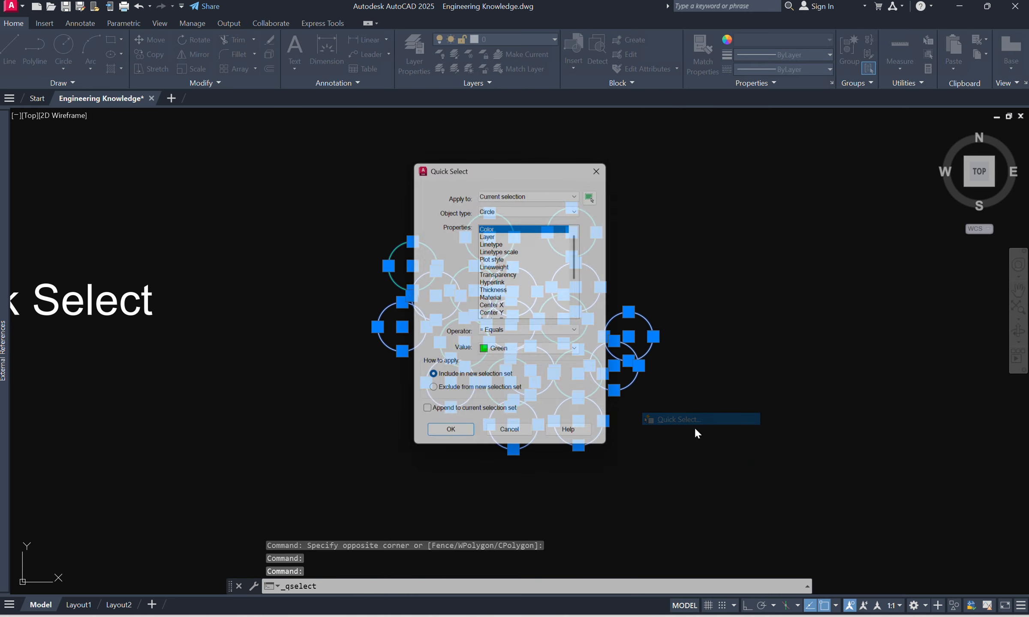
drag(528, 168, 304, 114)
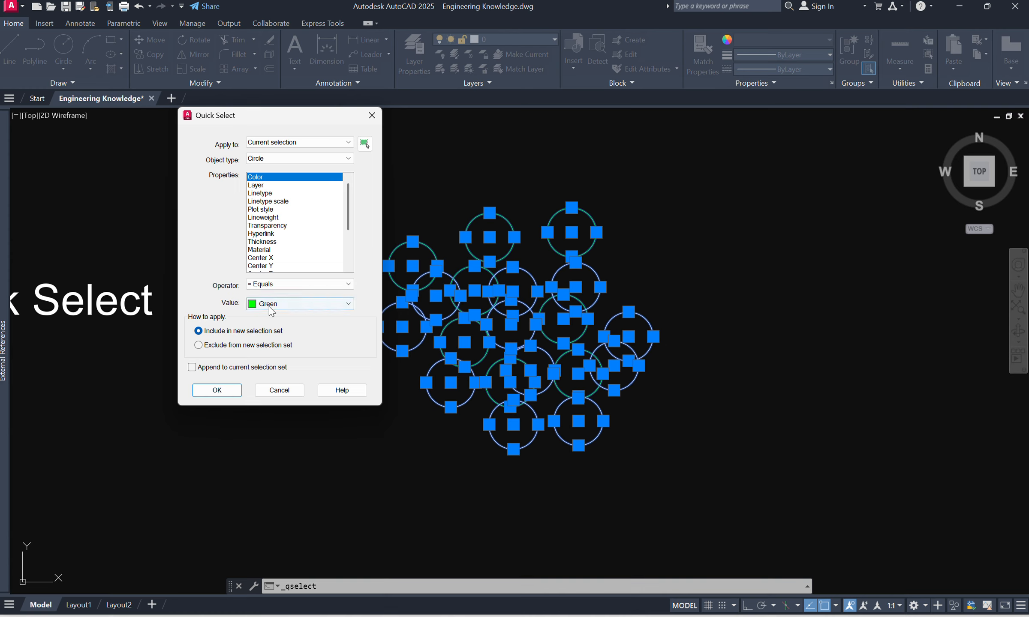
click(210, 398)
Move the selected green circles straight up, clear of the white circles
scroll(551, 358, up, 2)
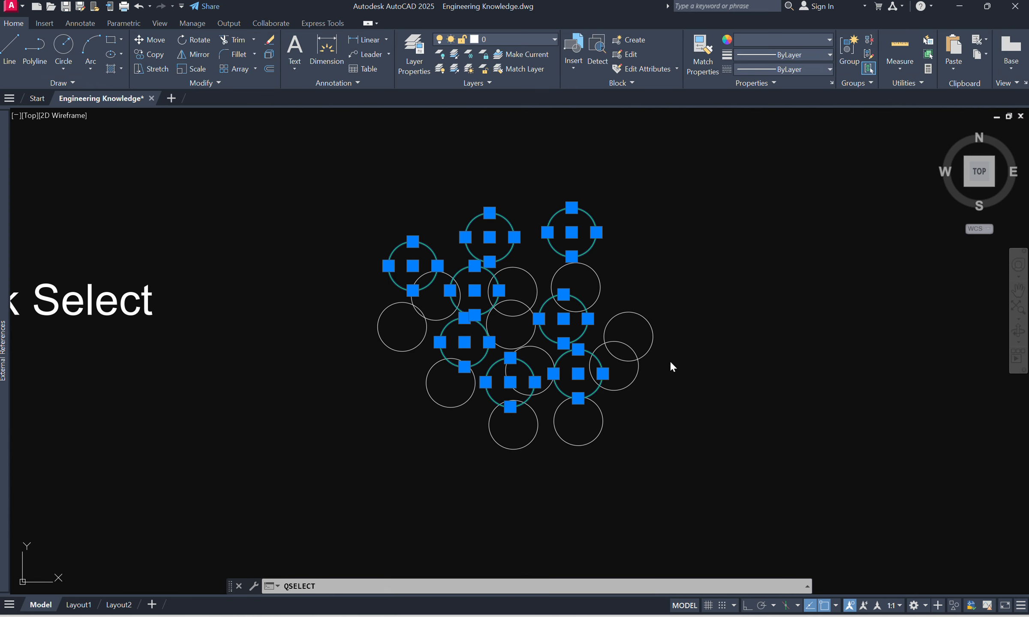
middle_drag(613, 442, 465, 476)
scroll(523, 351, up, 2)
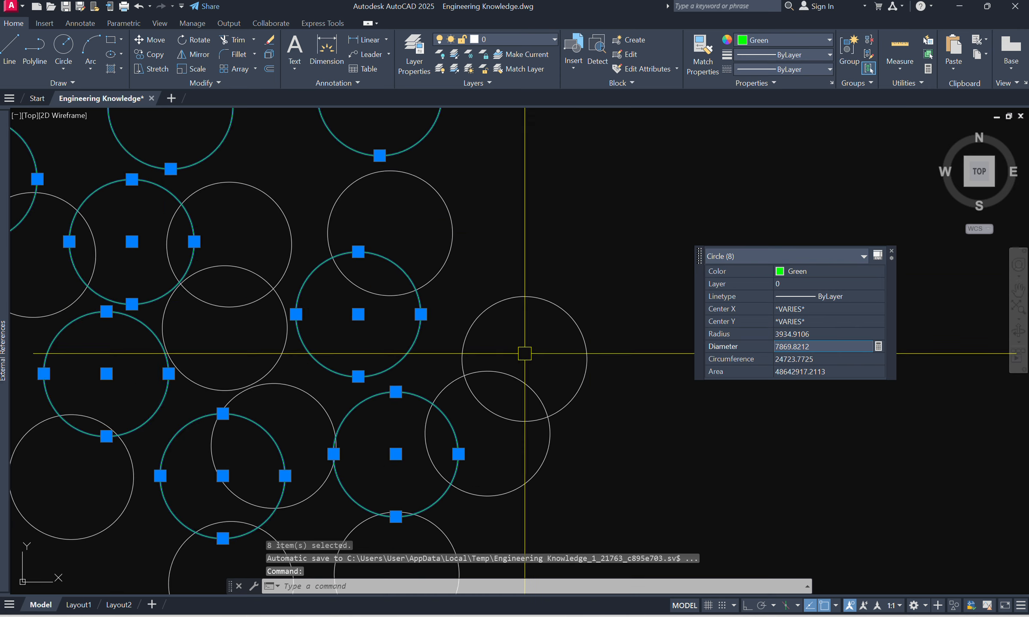
scroll(579, 420, down, 2)
scroll(505, 365, down, 2)
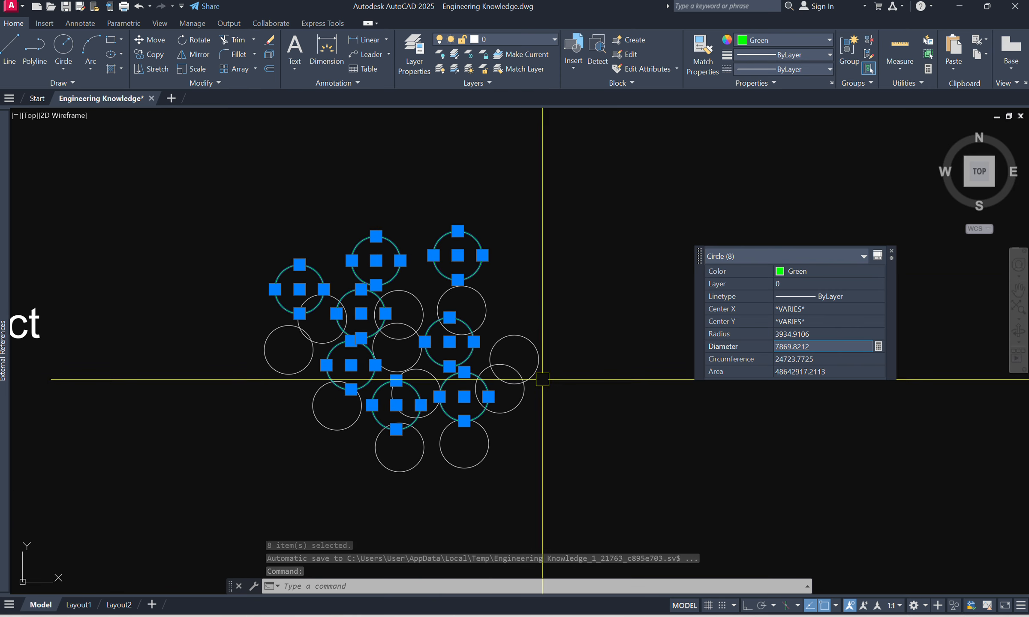
text(m)
key(Return)
click(602, 471)
click(608, 280)
key(Escape)
Examine the separated green and white circles and the crossing lines of the Trim example
scroll(489, 349, down, 3)
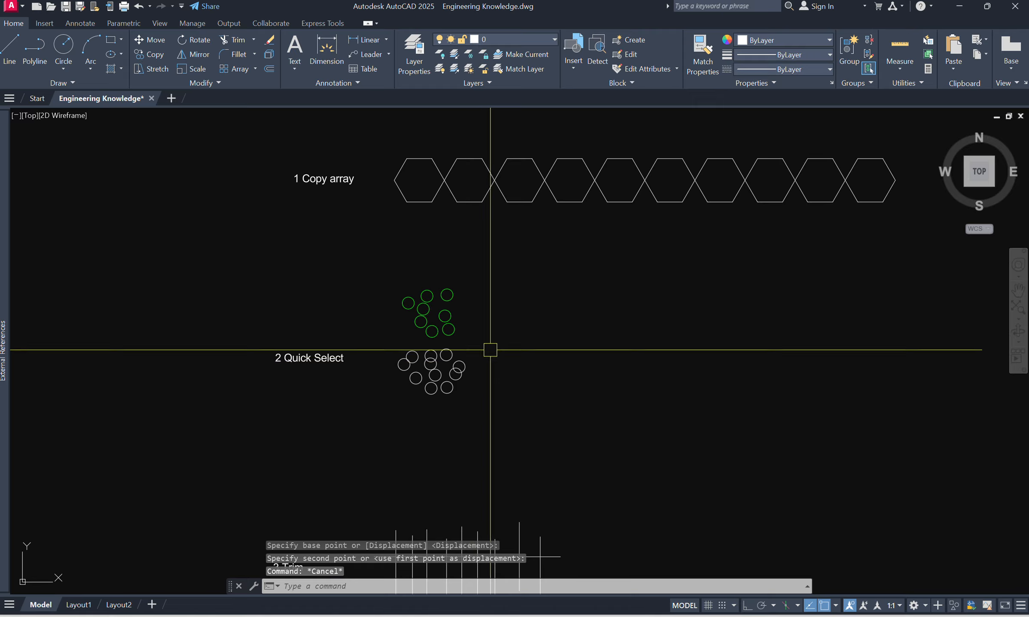
scroll(408, 356, up, 2)
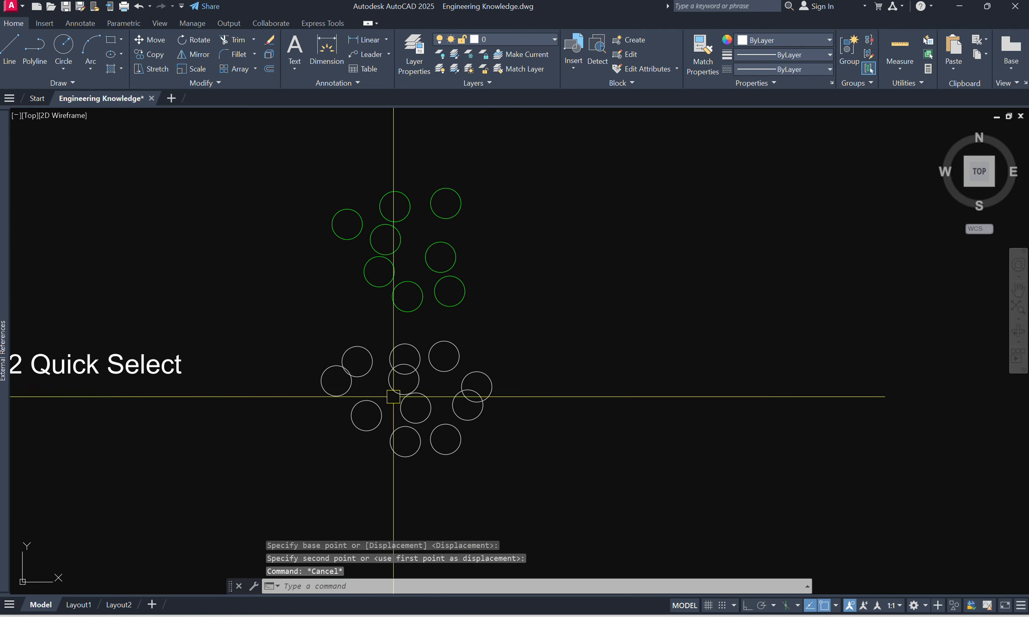
middle_drag(303, 383, 422, 356)
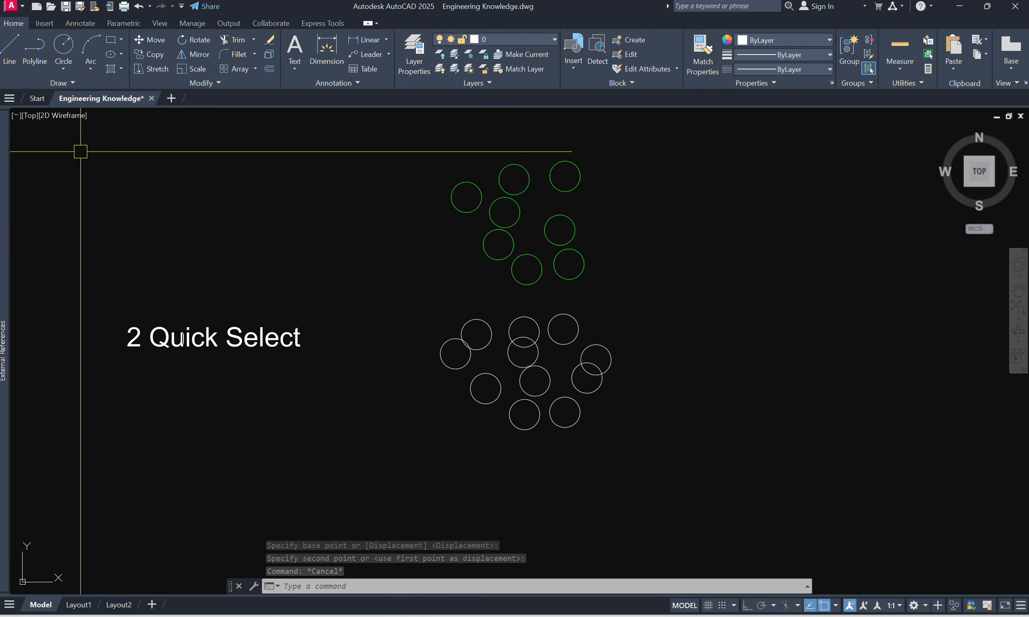
scroll(414, 404, down, 3)
middle_drag(414, 405, 399, 259)
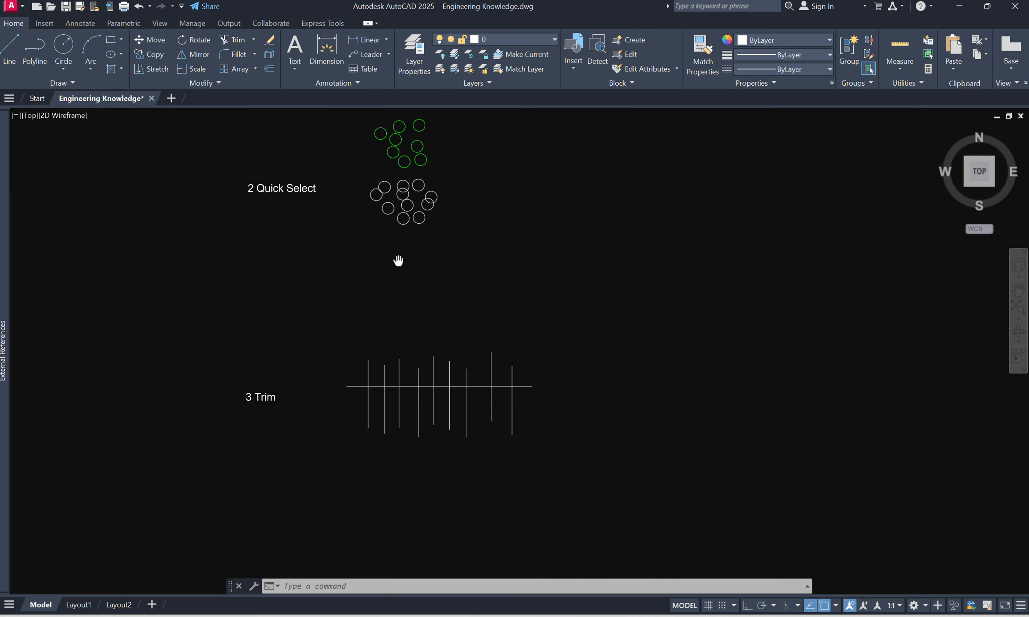
scroll(300, 448, up, 3)
middle_drag(437, 432, 371, 429)
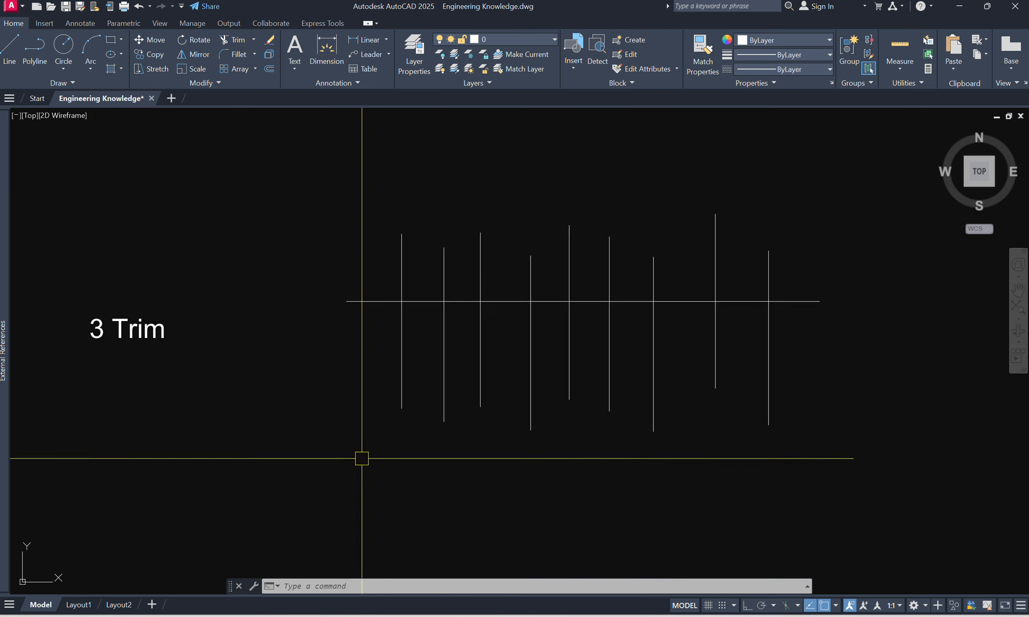
middle_drag(584, 465, 433, 458)
Try trimming the vertical lines above the horizontal line with a crossing window, using the horizontal line as cutting edge
text(t)
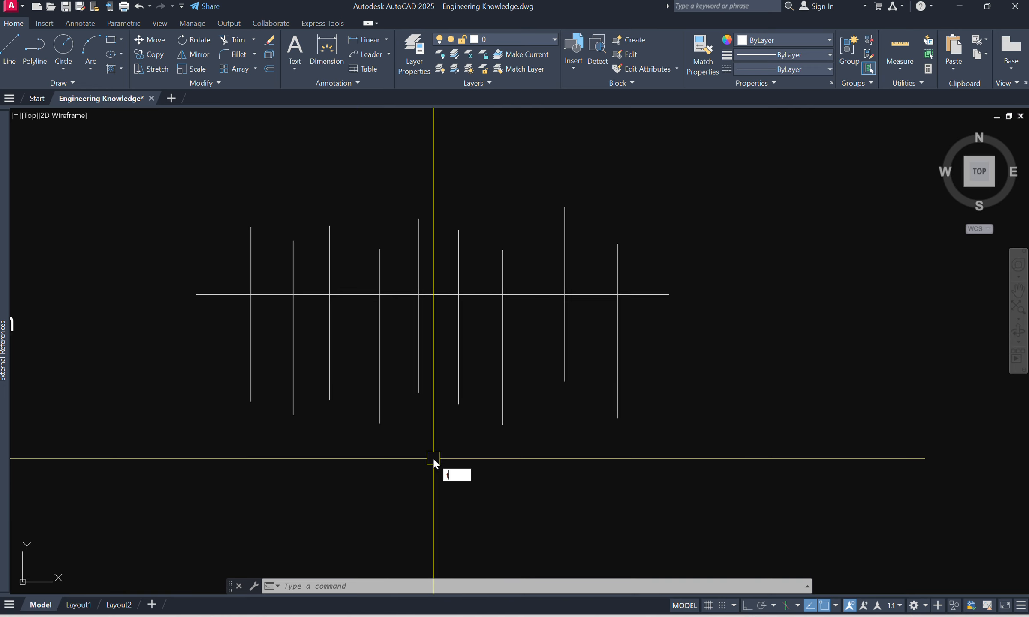
text(tr)
key(Return)
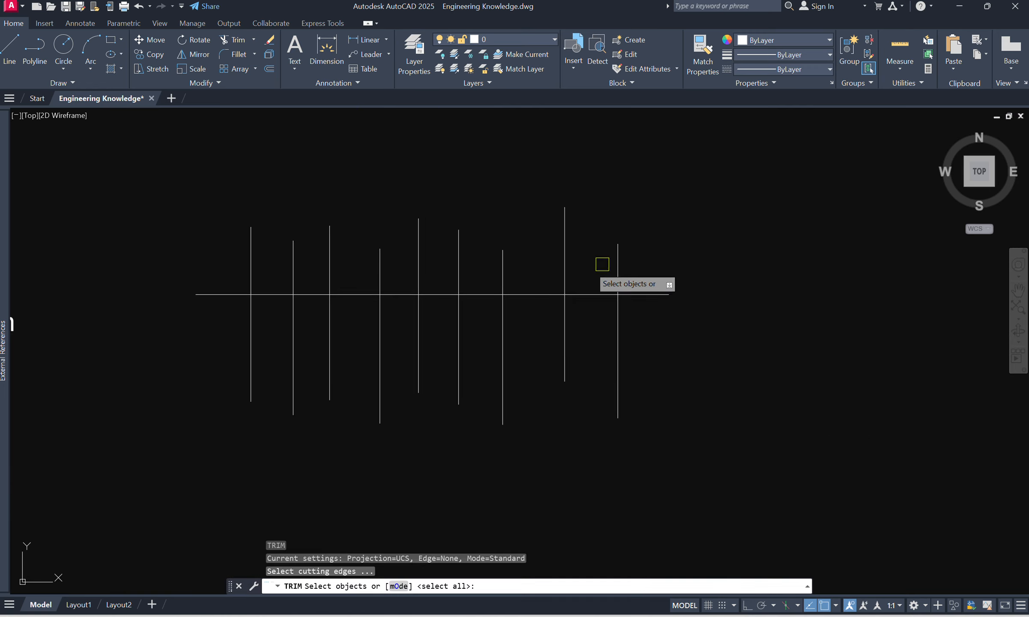
click(724, 338)
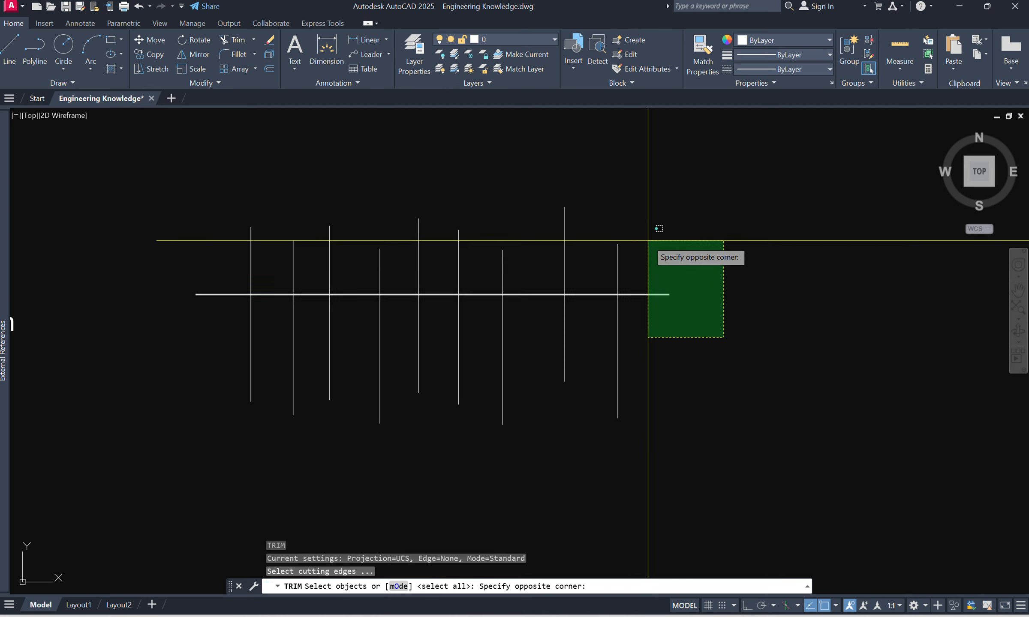
click(649, 238)
key(Return)
click(765, 255)
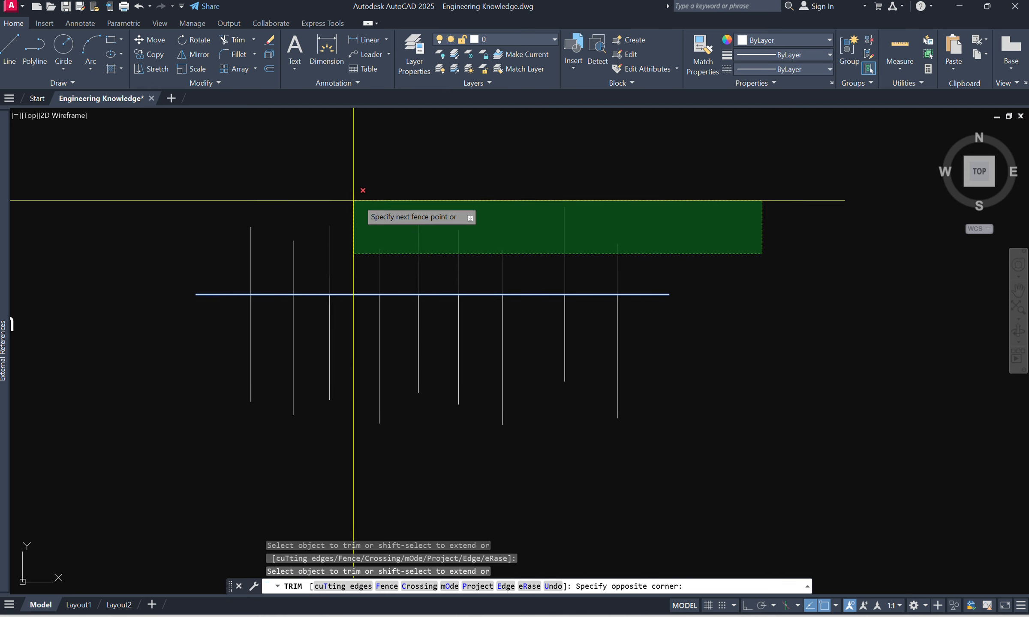
key(Escape)
middle_drag(415, 449, 496, 443)
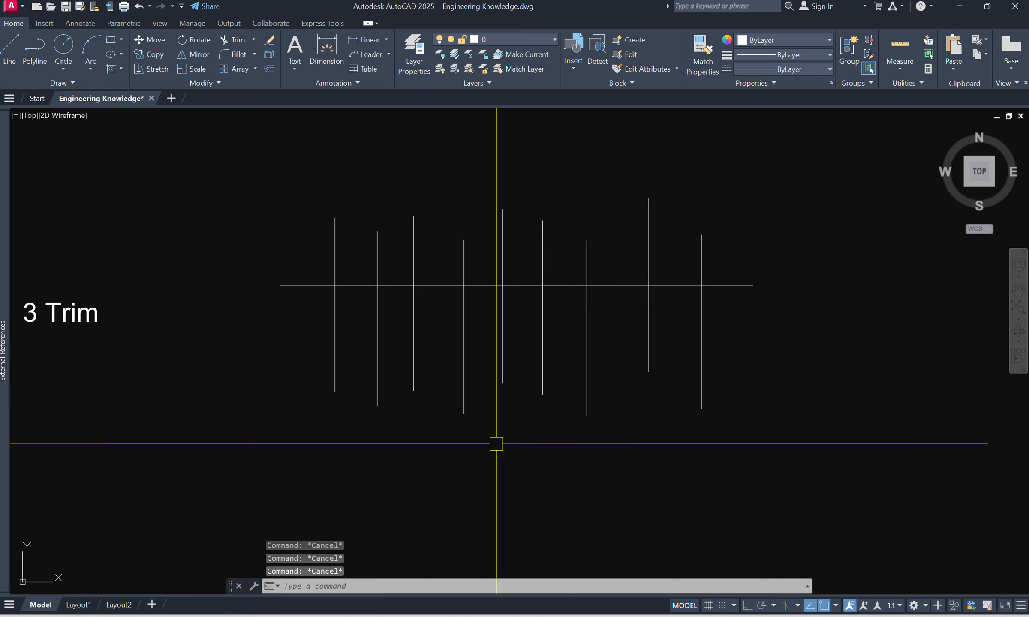
key(Return)
key(Escape)
key(Escape)
key(Escape)
key(Escape)
key(Return)
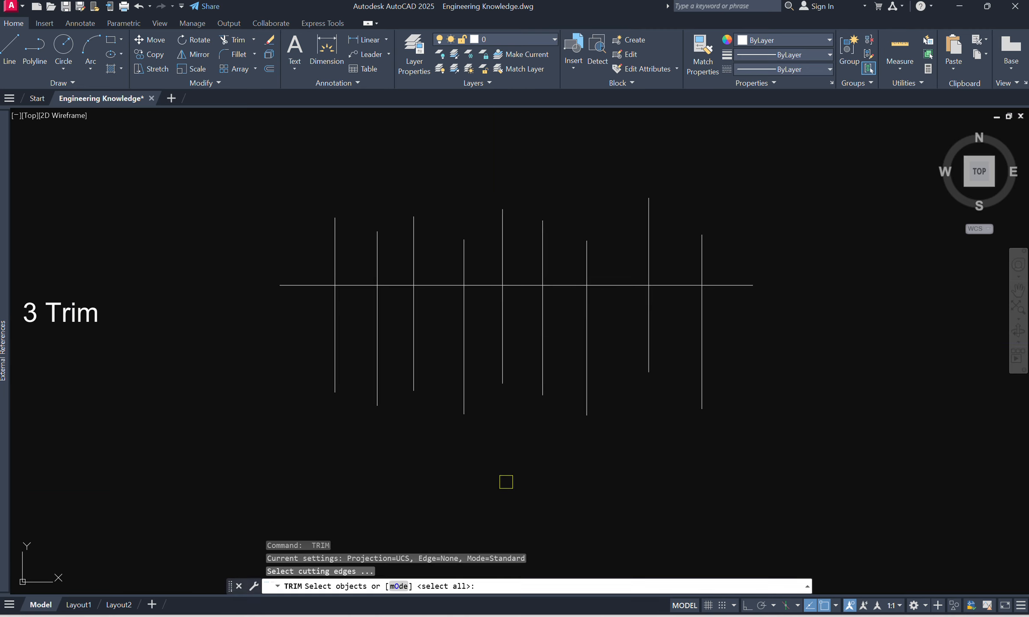
key(Escape)
Try trimming the vertical lines above the horizontal cutting edge with a fence started at the horizontal line's left end
text(tr)
key(Return)
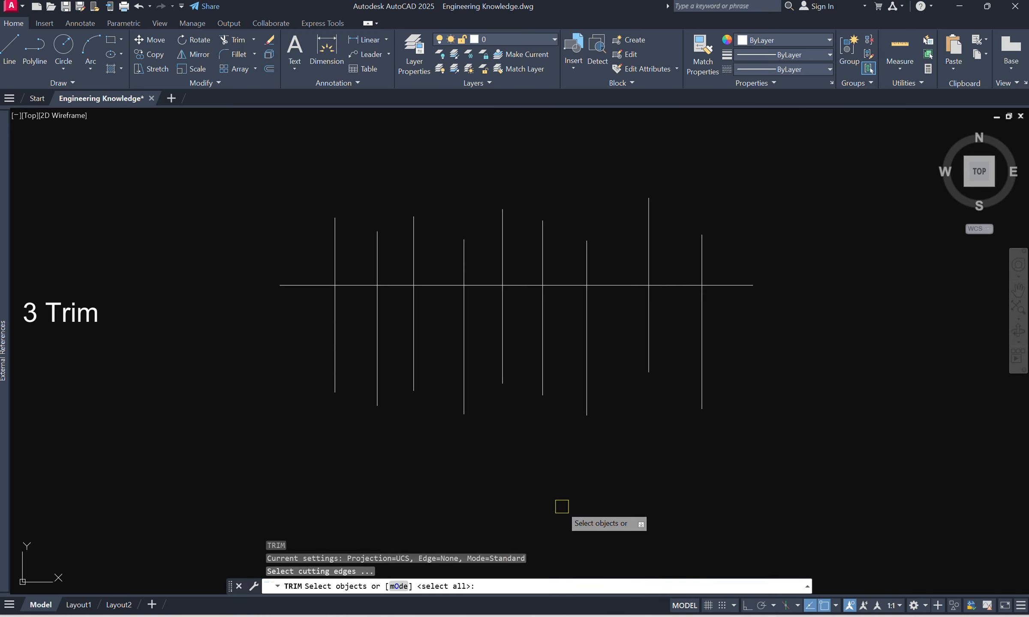
click(739, 285)
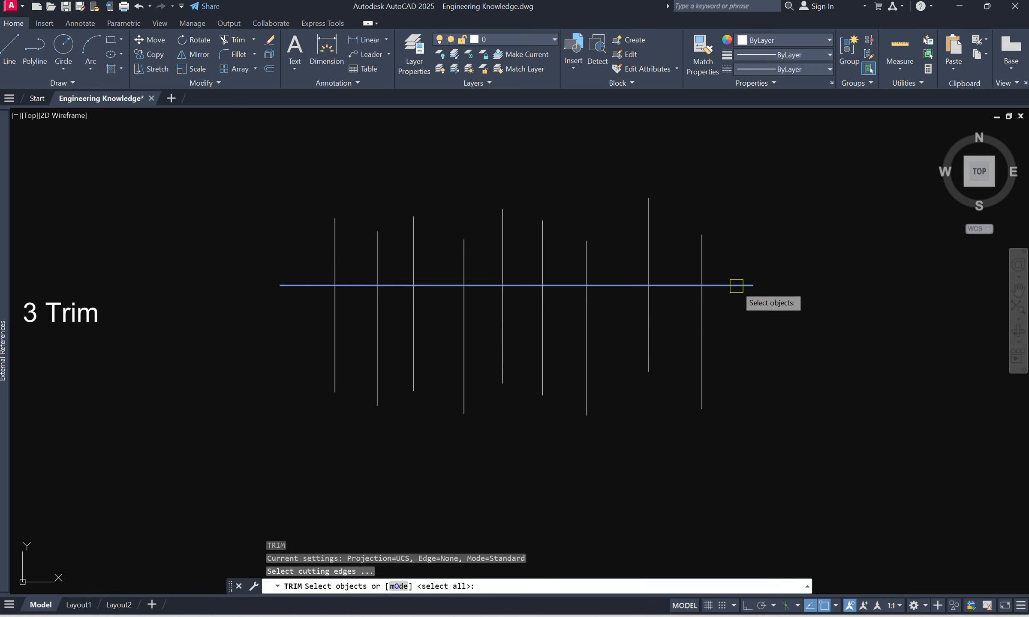
key(Return)
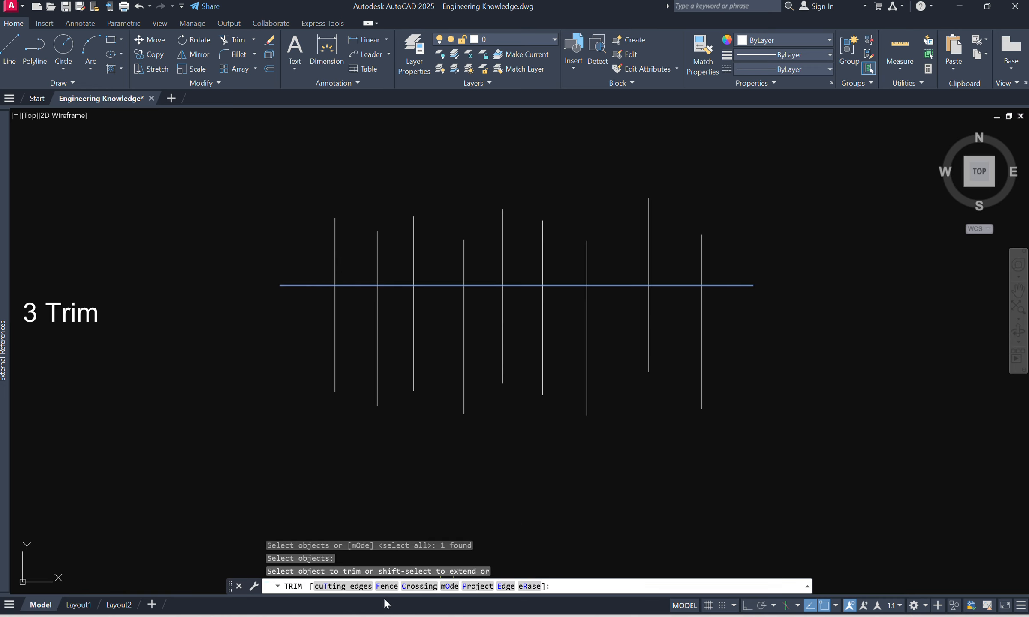
click(386, 587)
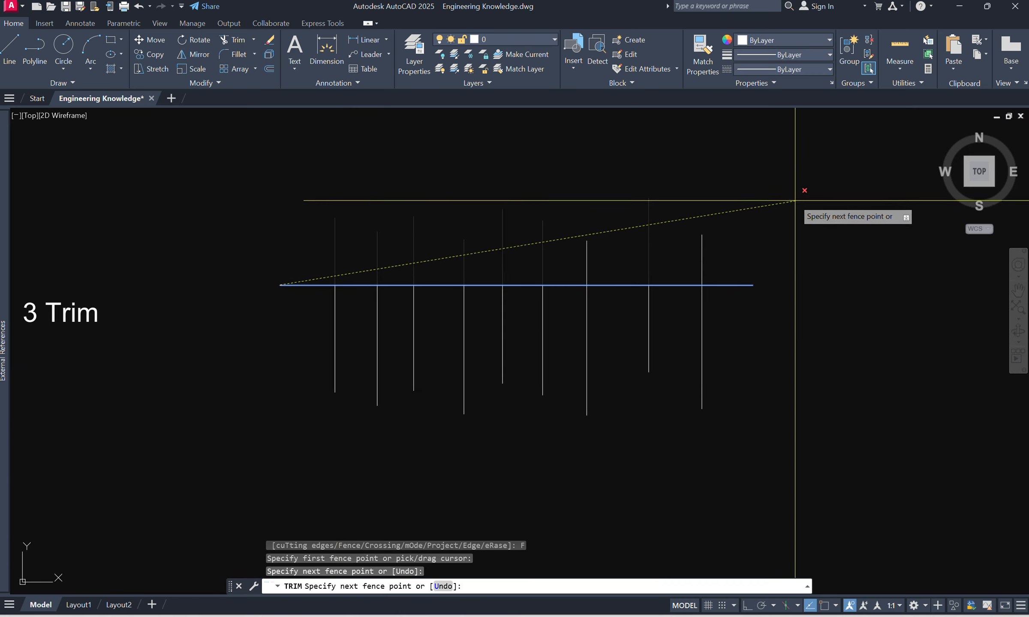
scroll(313, 377, down, 6)
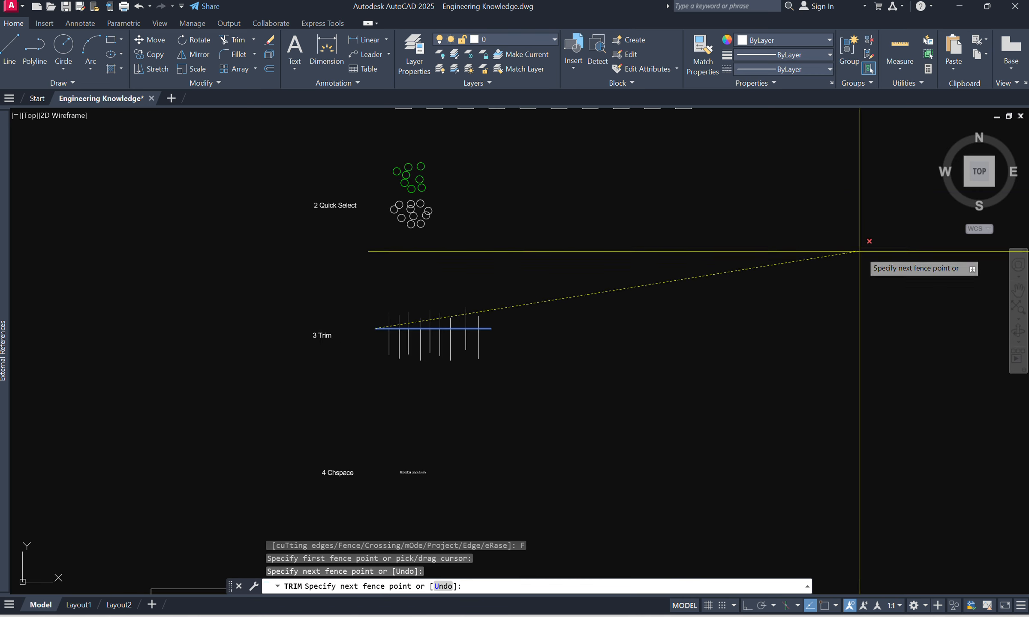
scroll(318, 339, up, 6)
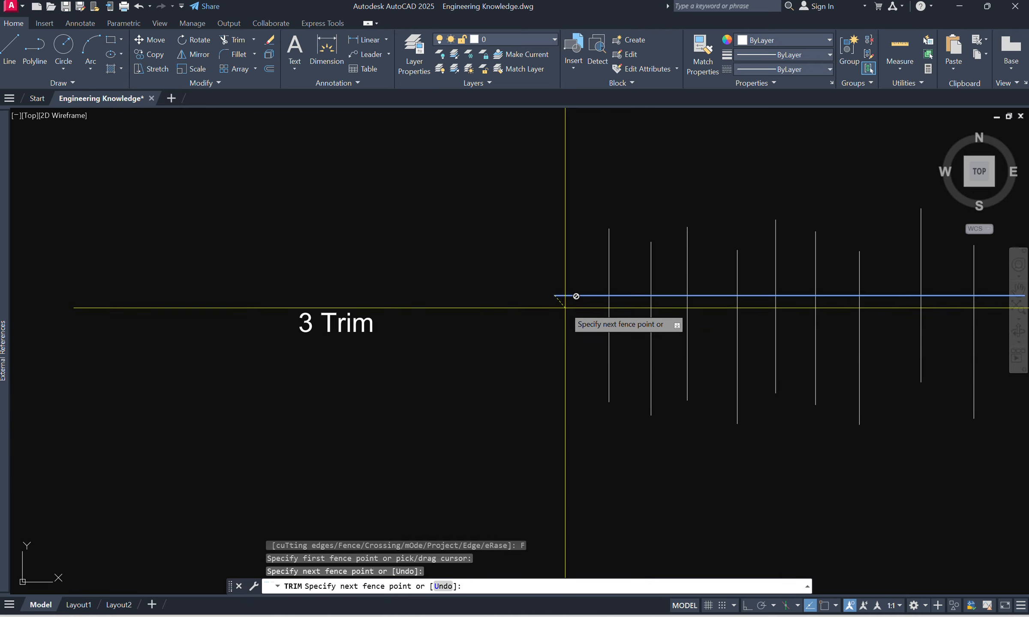
middle_drag(567, 302, 298, 294)
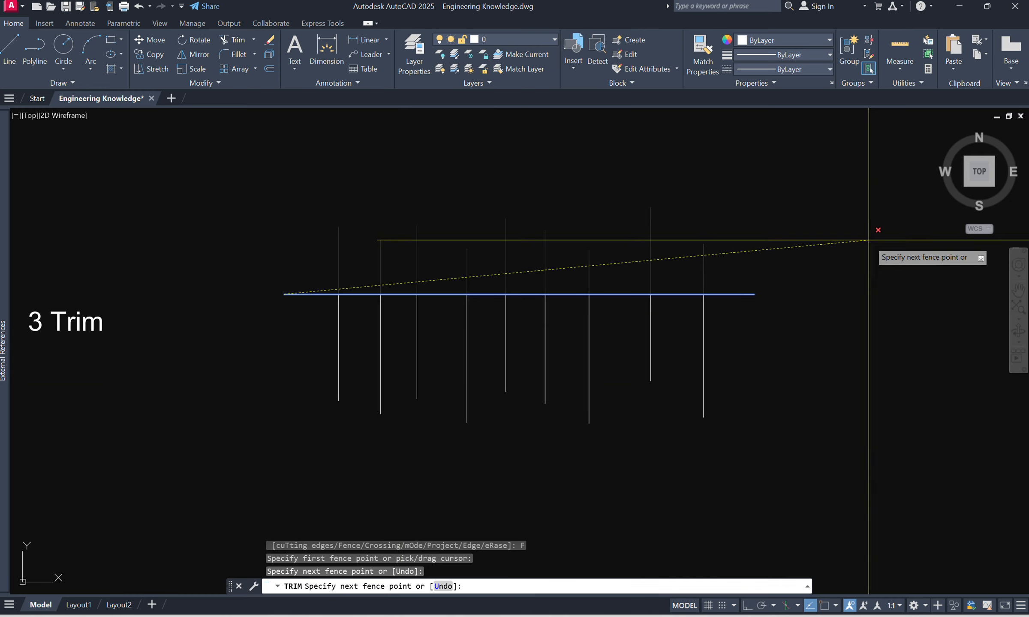
click(869, 257)
key(Escape)
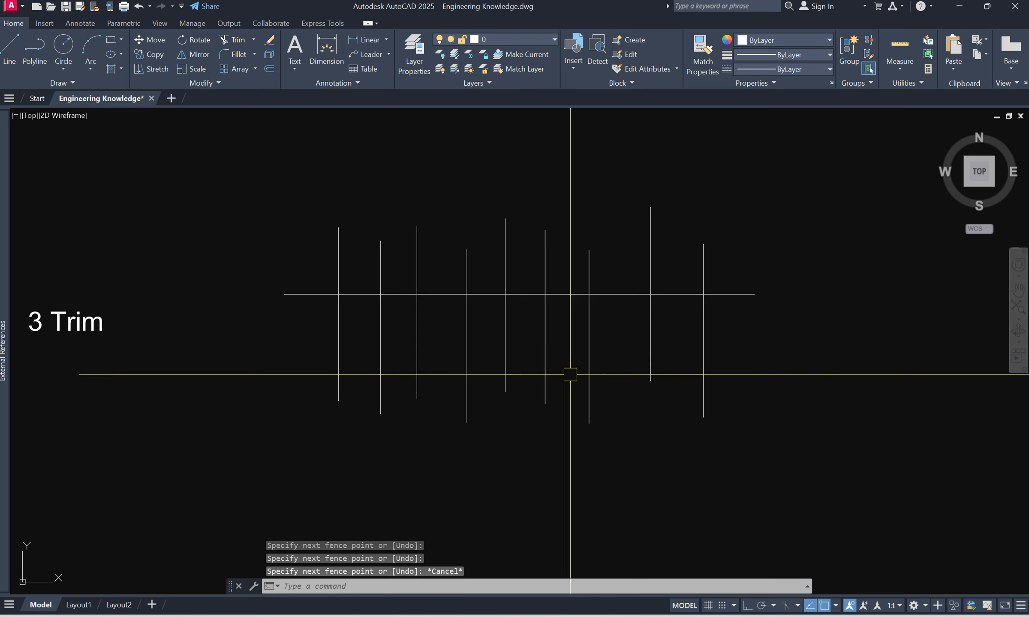
Trim all vertical lines above the horizontal line with the Fence option, using the horizontal line as cutting edge
key(Return)
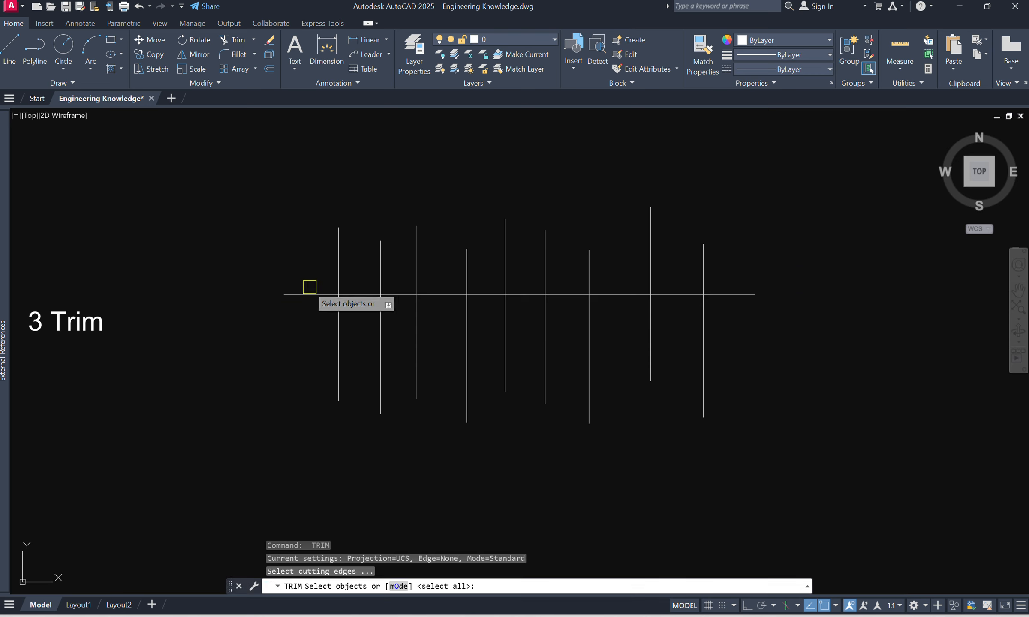
click(305, 296)
click(387, 586)
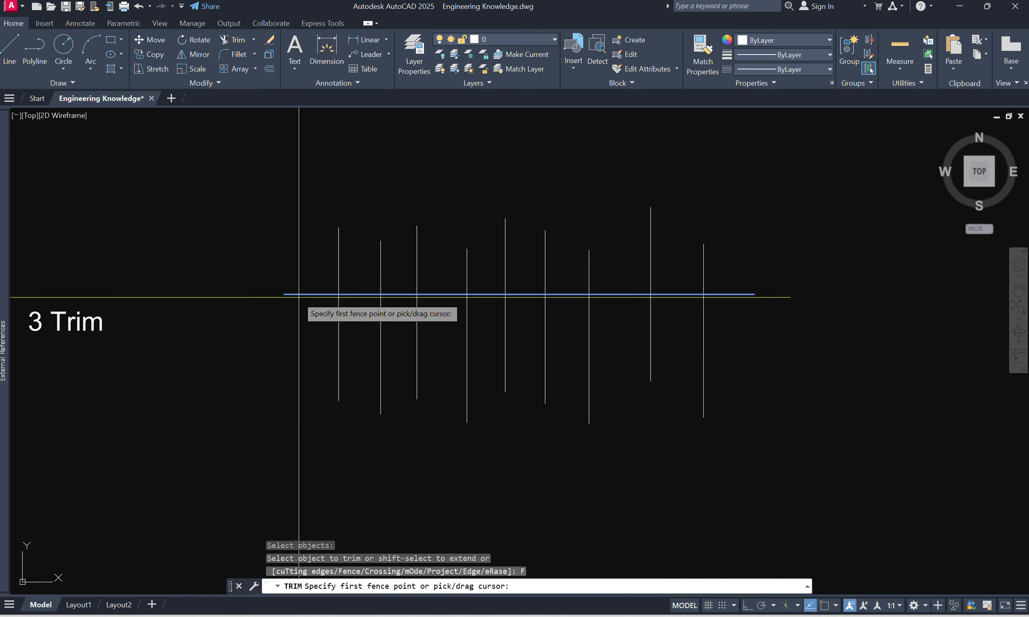
click(285, 289)
click(733, 266)
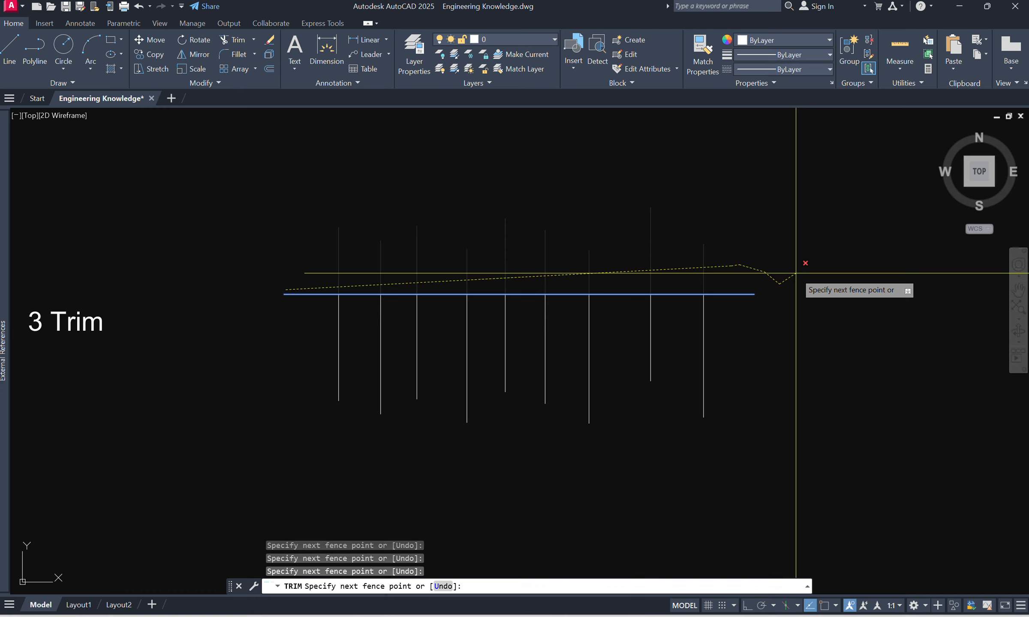
key(Return)
scroll(517, 333, down, 3)
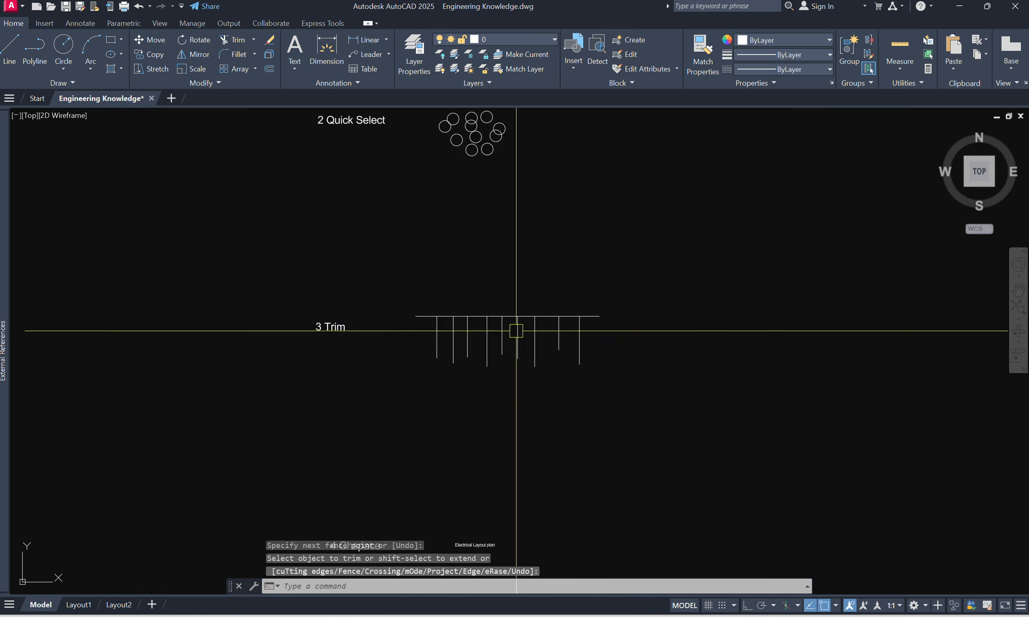
scroll(493, 361, up, 3)
key(Escape)
Examine the "4 Chspace" example and its "Electrical Layout plan" text in model space
scroll(476, 320, down, 2)
middle_drag(684, 370, 678, 238)
scroll(513, 400, up, 4)
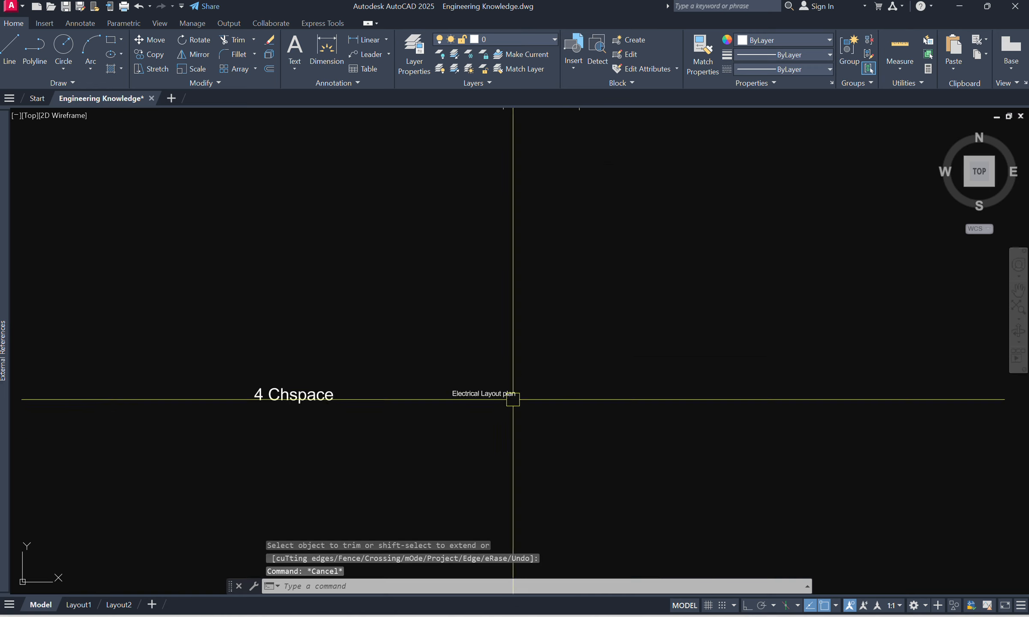
middle_drag(409, 459, 901, 487)
scroll(618, 403, down, 4)
scroll(575, 418, up, 3)
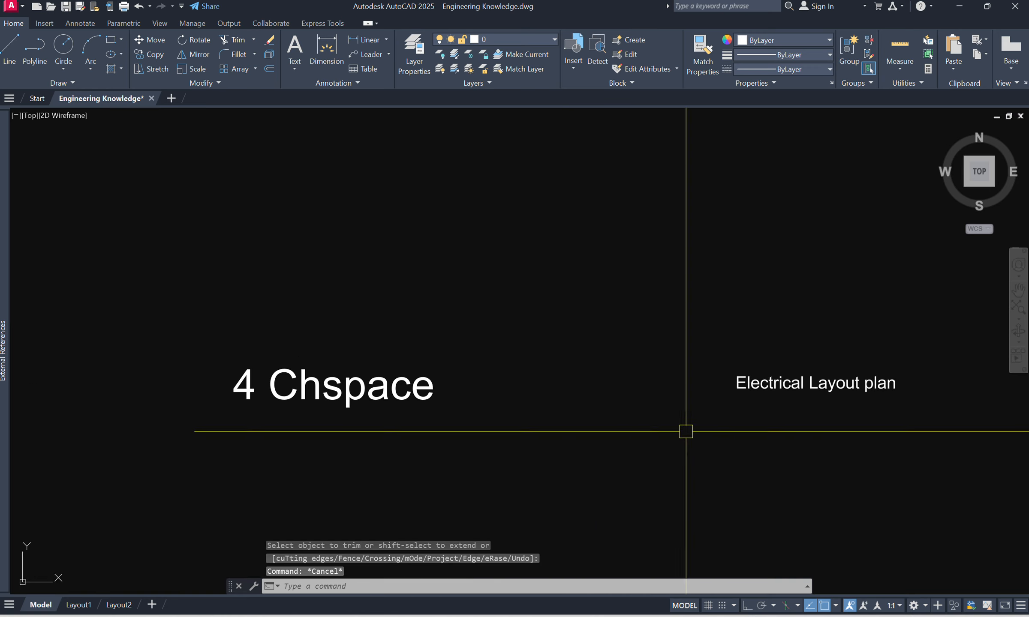
middle_drag(685, 431, 611, 417)
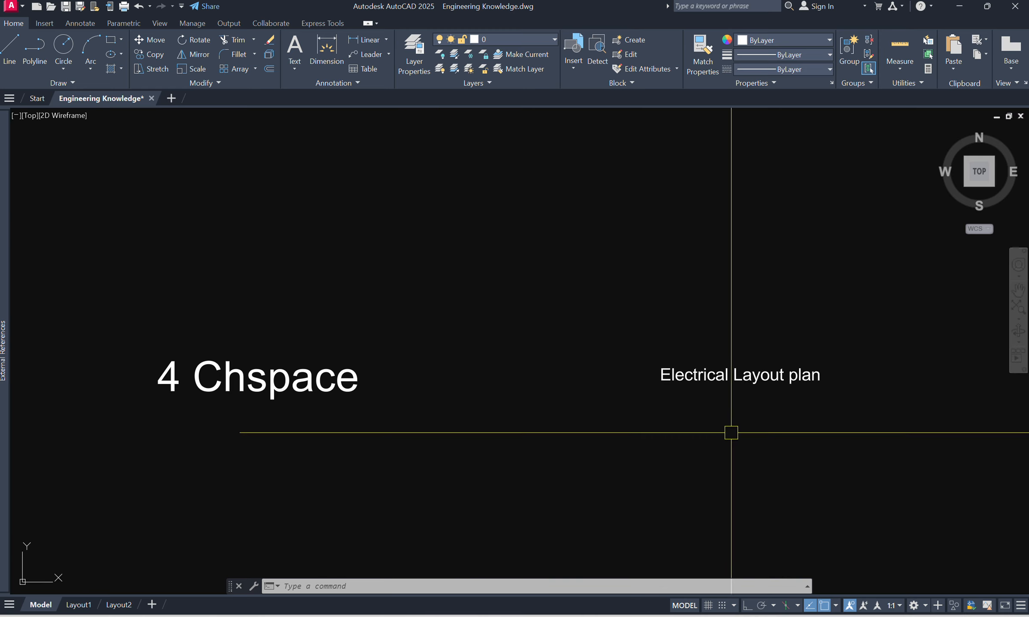
middle_drag(731, 433, 618, 432)
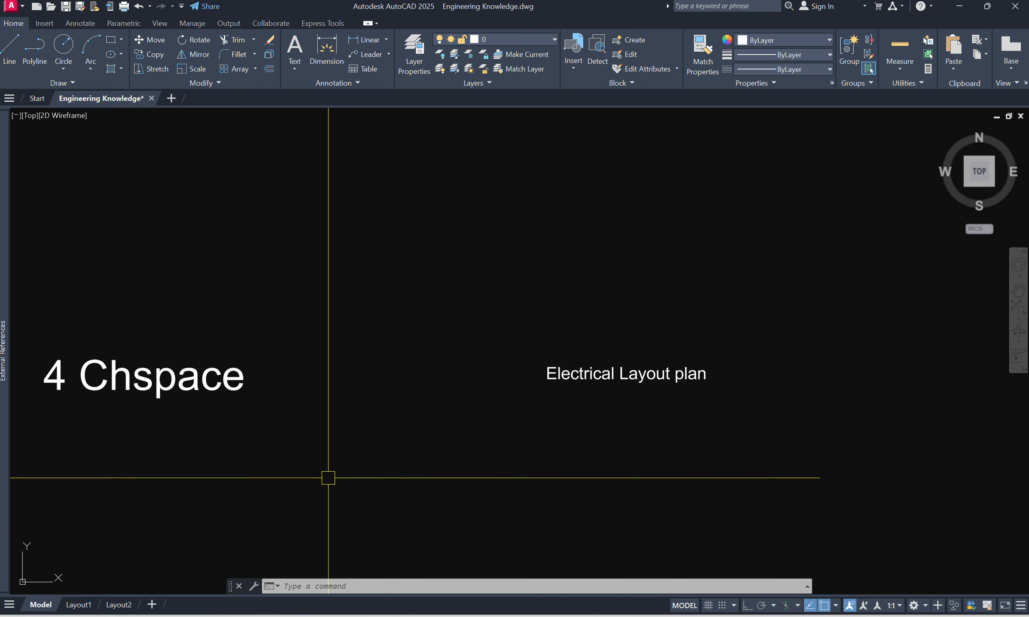
Open Layout1 and frame the "Electrical Layout plan" text large inside its viewport
click(76, 611)
scroll(539, 431, down, 3)
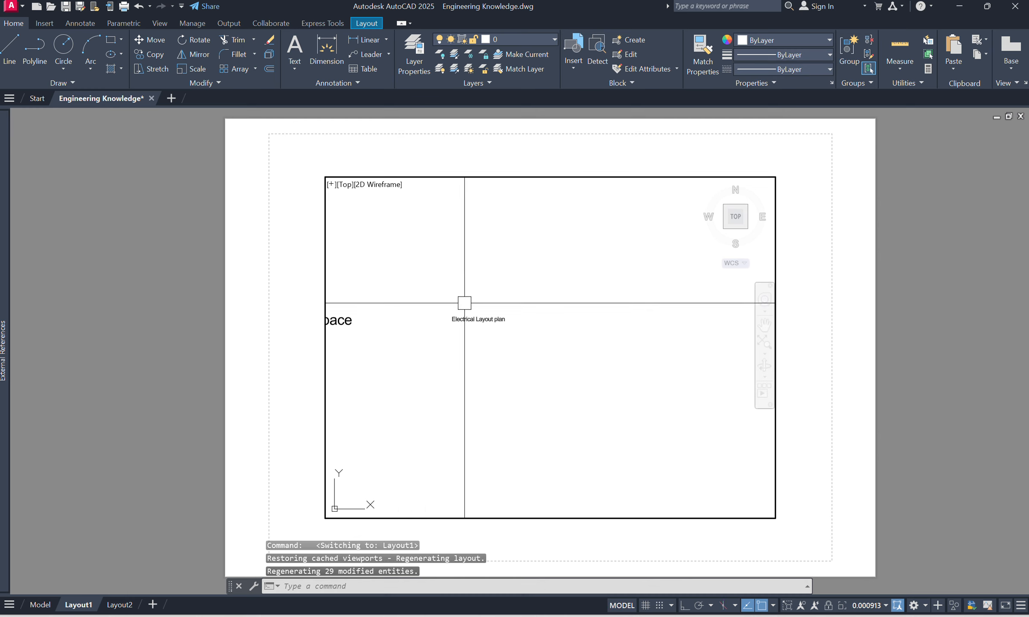
scroll(481, 334, down, 3)
scroll(472, 338, up, 5)
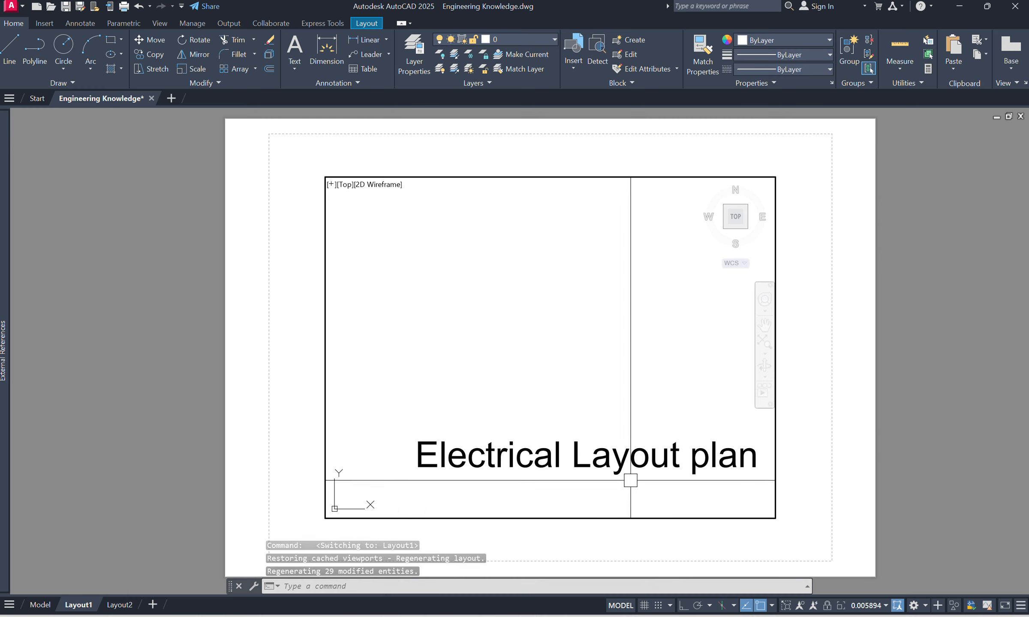
middle_drag(630, 480, 580, 457)
Toggle between paper space and the viewport's model space on Layout1, reducing the text's display size inside the viewport
double_click(202, 358)
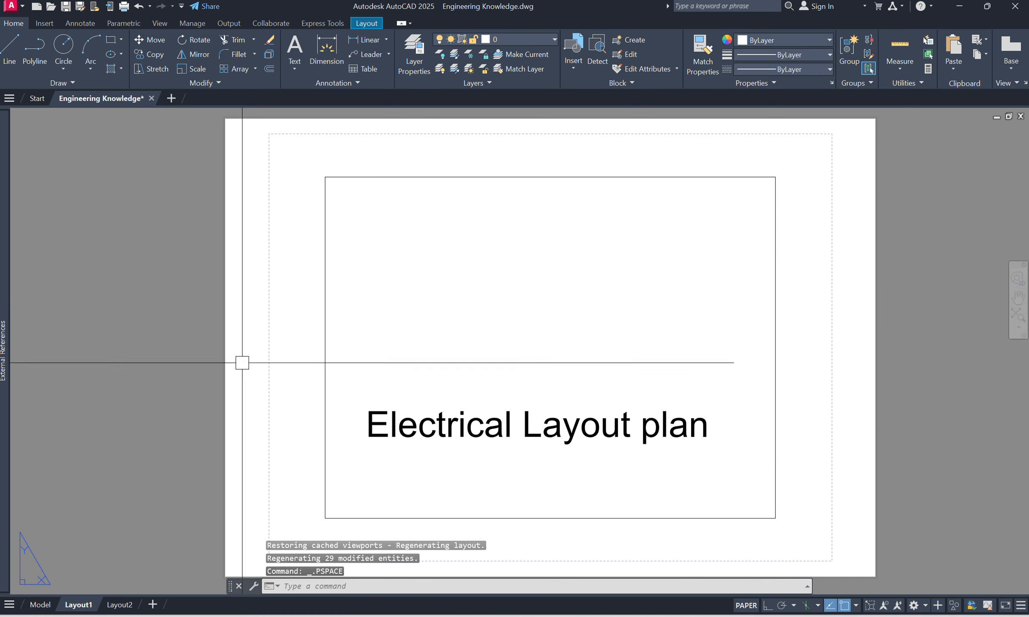
double_click(531, 403)
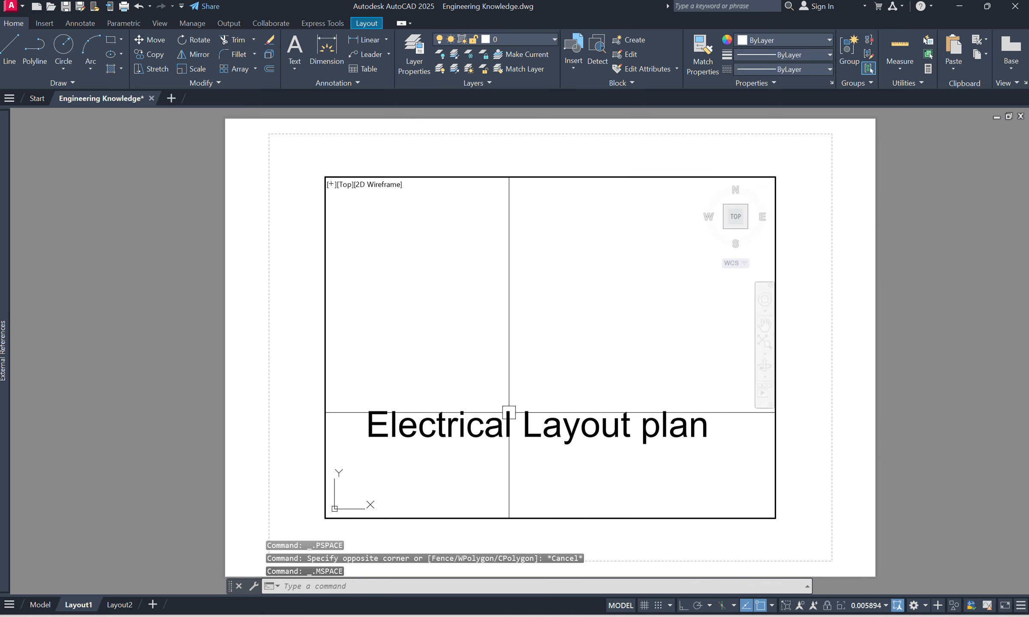
scroll(510, 420, down, 6)
click(403, 351)
double_click(150, 302)
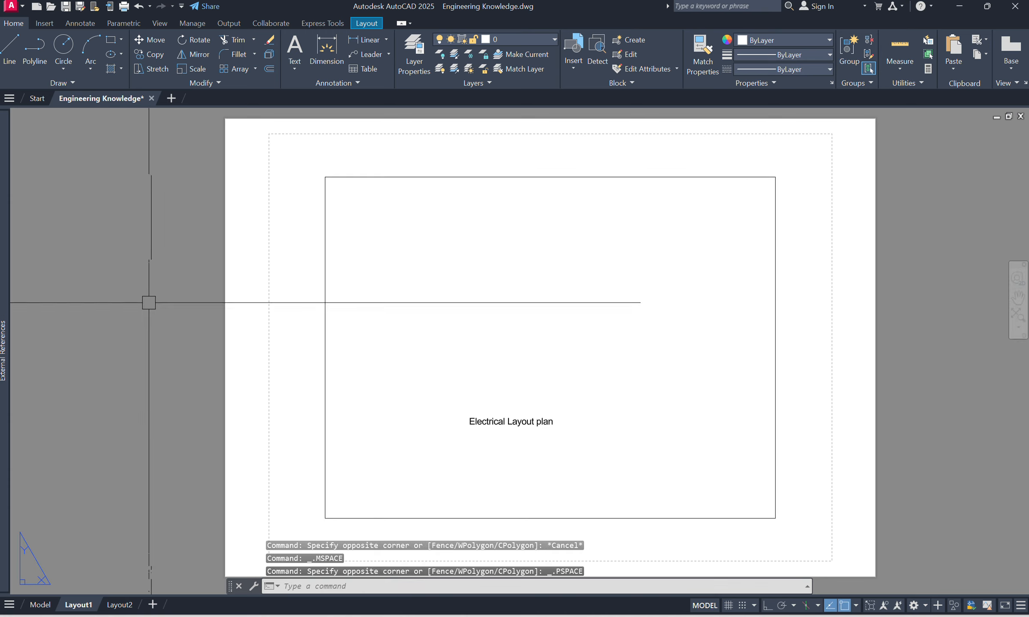
click(93, 289)
scroll(170, 322, down, 8)
scroll(174, 341, up, 10)
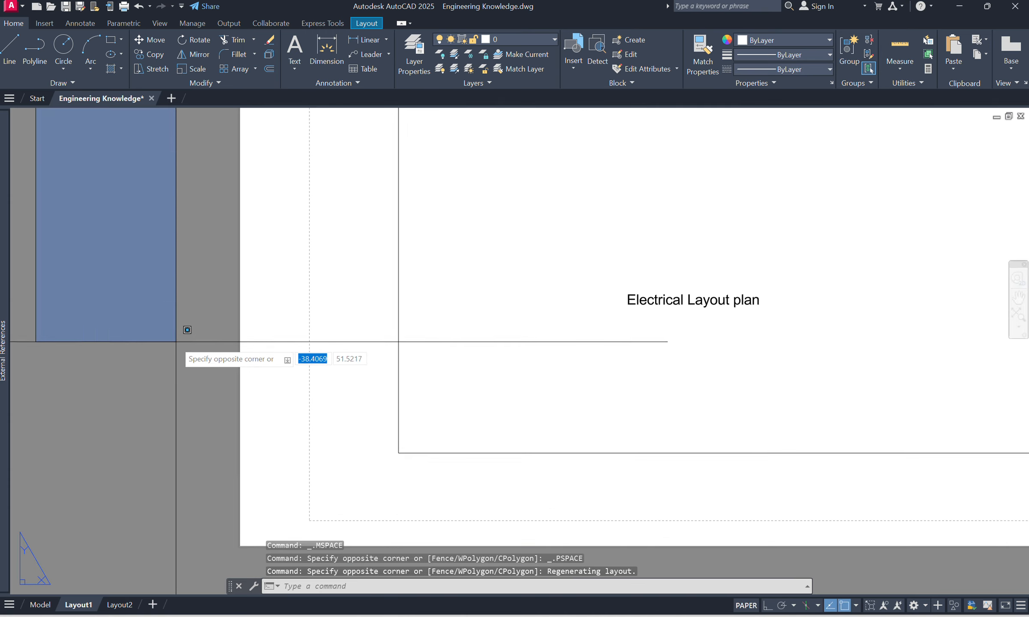
scroll(177, 343, down, 8)
click(191, 220)
scroll(216, 372, up, 2)
scroll(217, 375, up, 2)
middle_drag(275, 300, 380, 434)
scroll(372, 349, up, 2)
Activate the viewport on Layout1 and transfer the "Electrical Layout plan" text from model space to paper space with CHSPACE
double_click(432, 330)
scroll(391, 360, down, 2)
scroll(350, 322, up, 5)
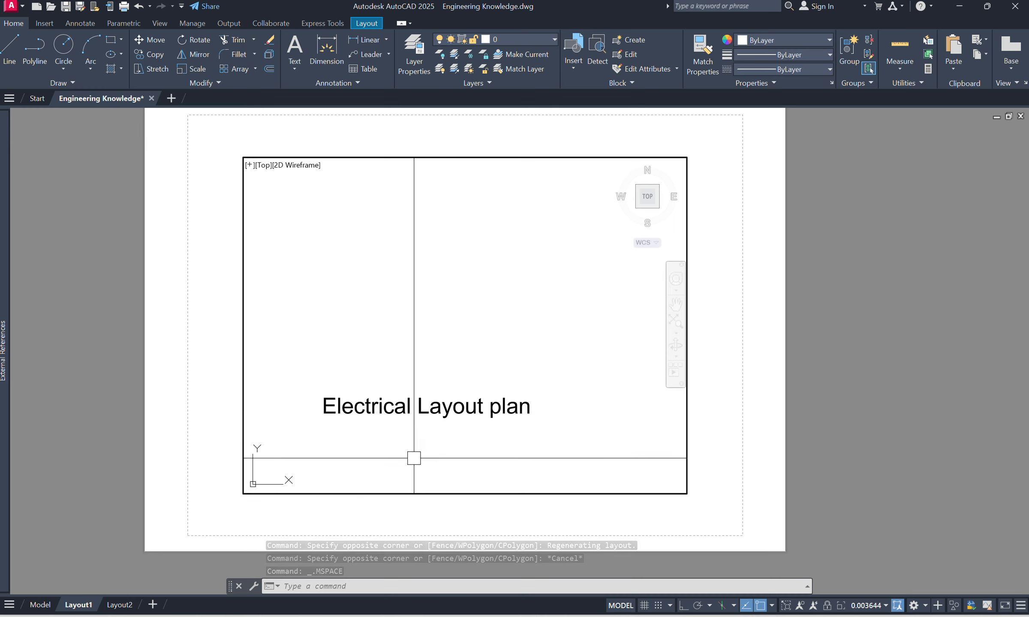
text(CH)
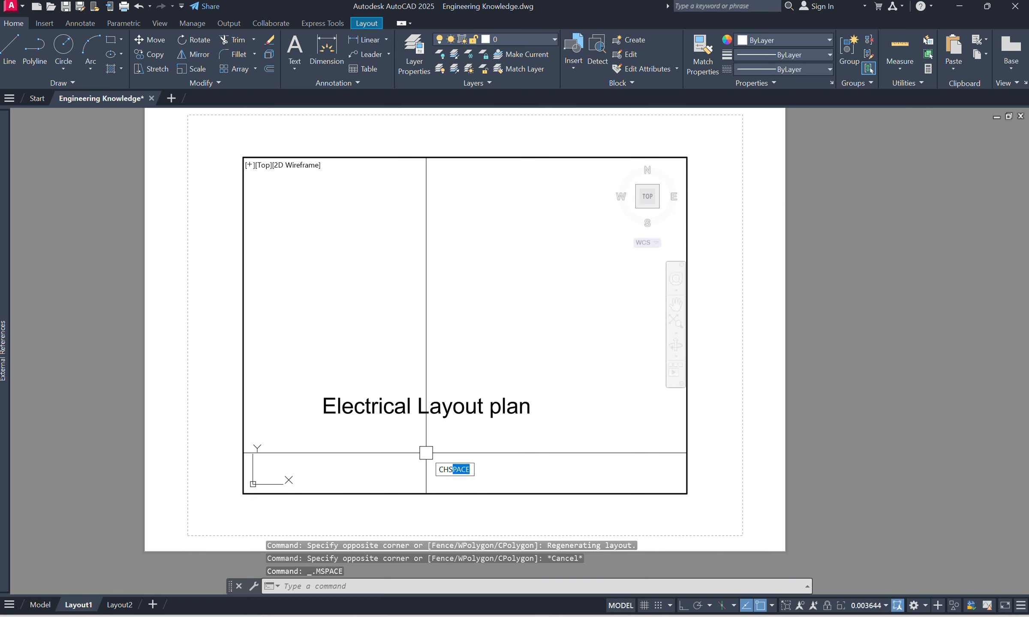
text(S)
key(Return)
click(553, 433)
click(397, 302)
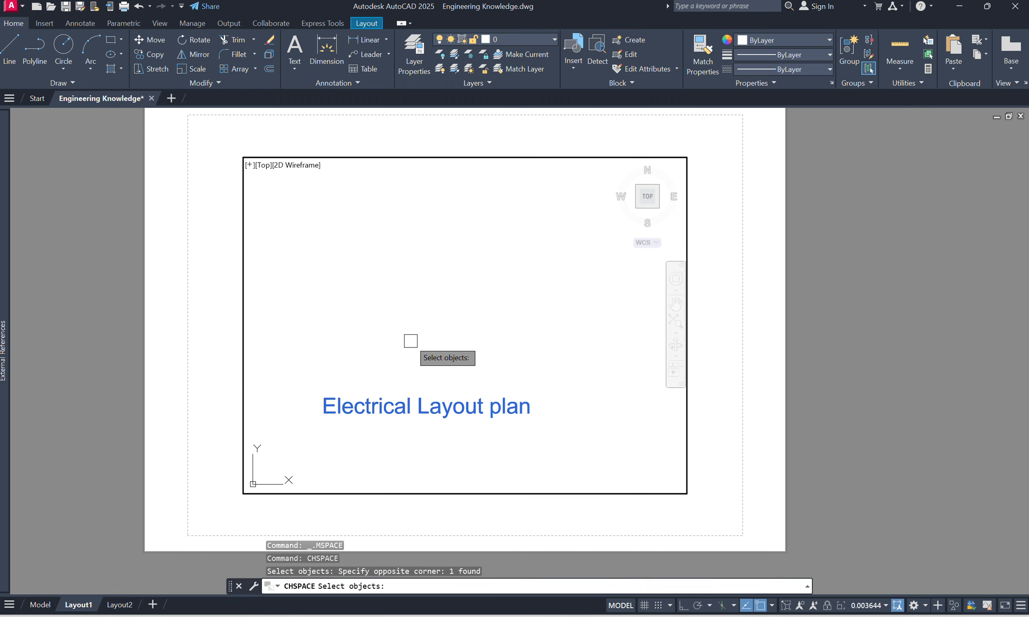
key(Return)
Try to move the "Electrical Layout plan" text within the paper space of Layout1 using Move
click(112, 299)
scroll(121, 349, down, 6)
middle_drag(209, 377, 285, 372)
scroll(255, 358, up, 3)
key(Escape)
text(m)
key(Return)
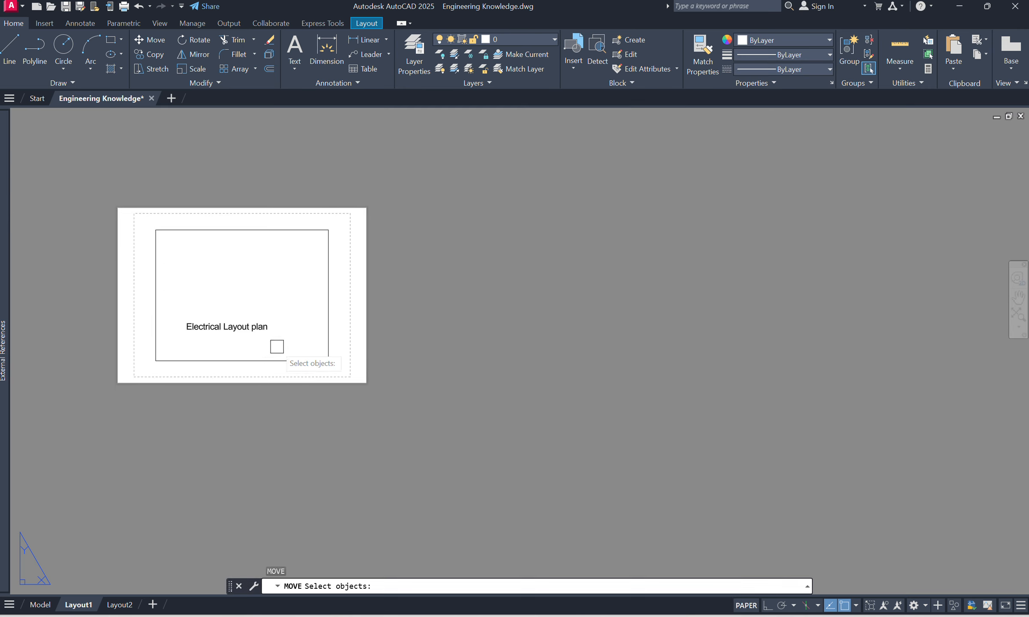
key(Return)
click(239, 410)
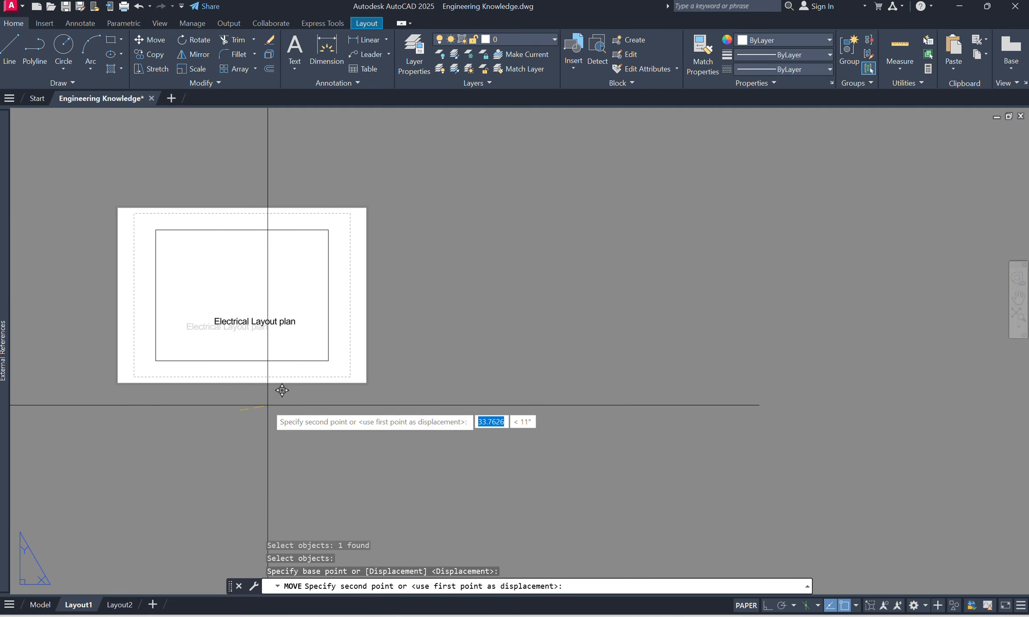
key(Escape)
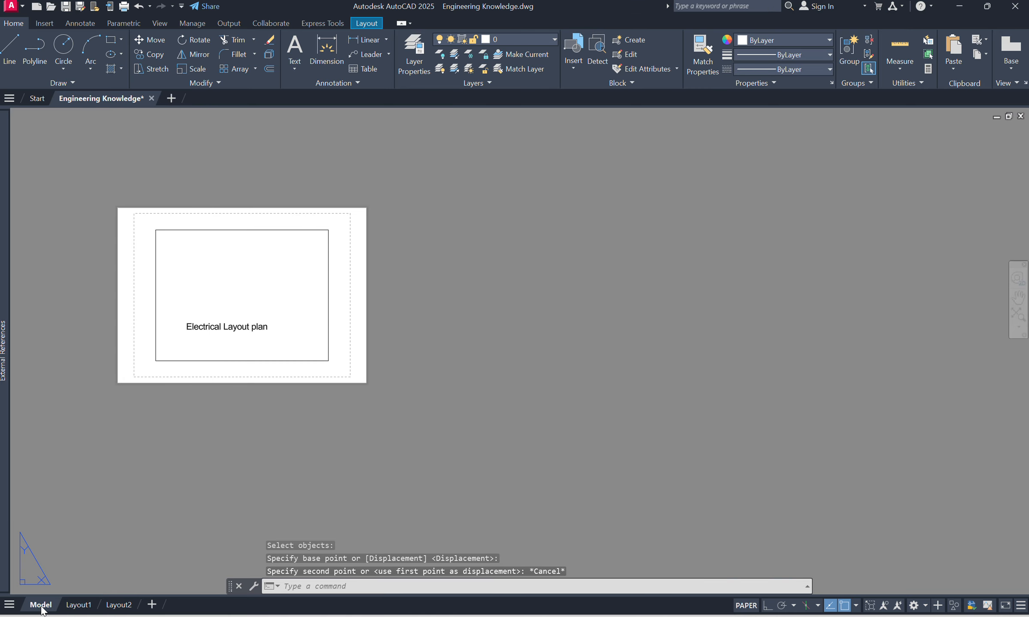
Return to model space and review the list of the four techniques from "1 Copy array" to "4 Chspace"
click(41, 604)
scroll(450, 363, up, 5)
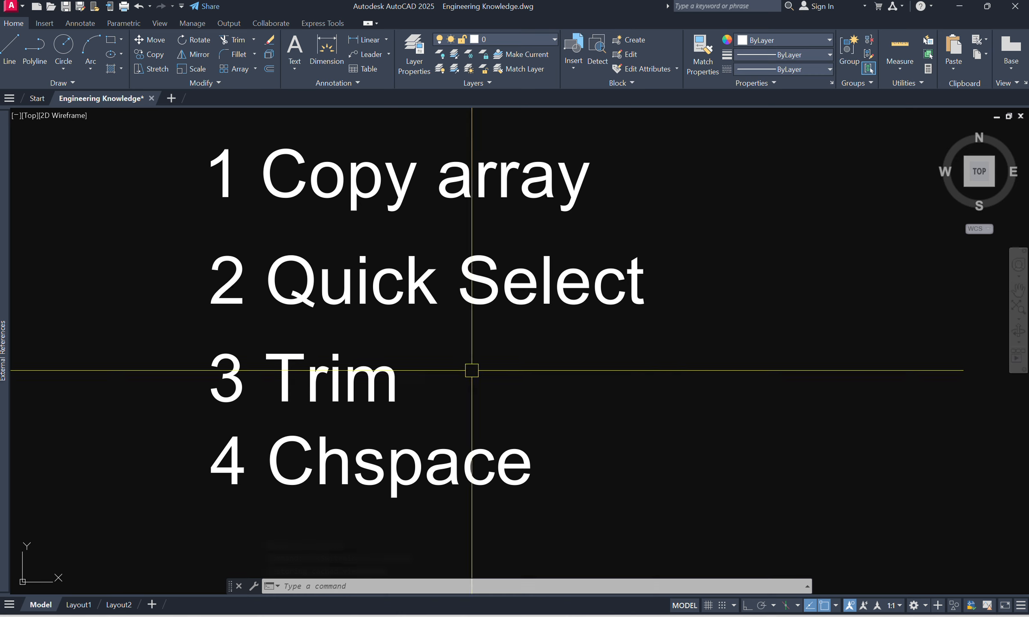
scroll(526, 386, down, 2)
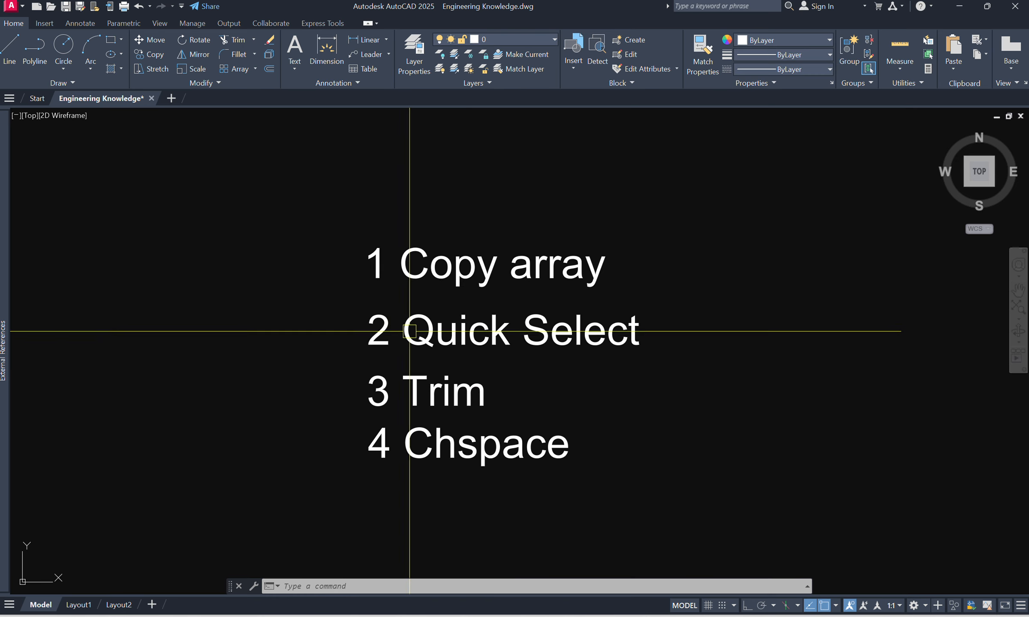